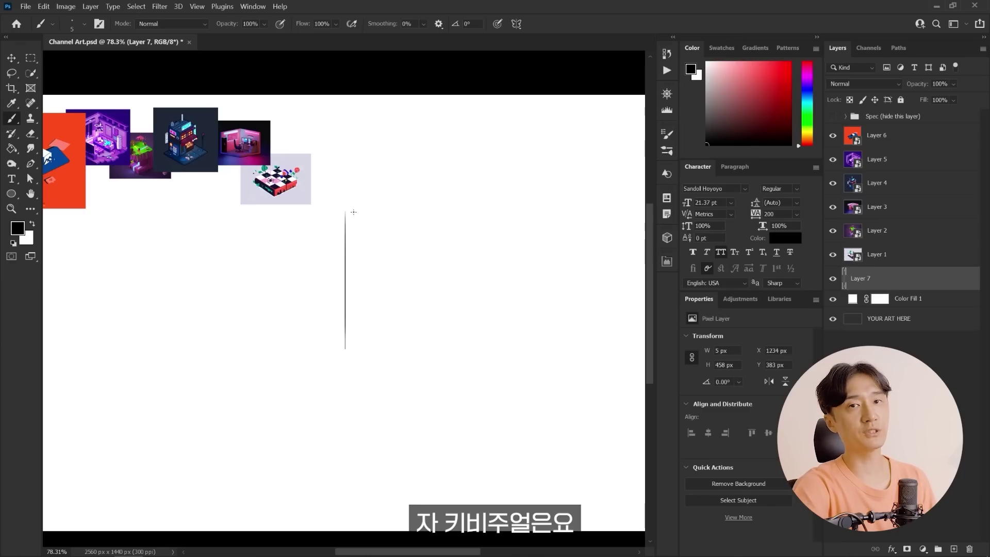
- Draw the wall's top edge, undo the stray strokes, and move the cube sketch up and right
left_click(189, 286, "shift")
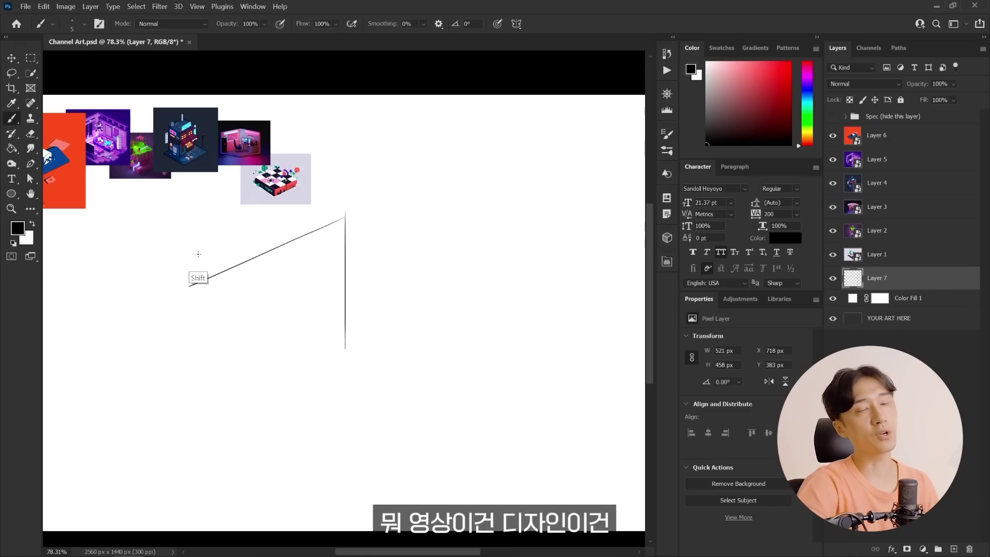
key("ctrl+z")
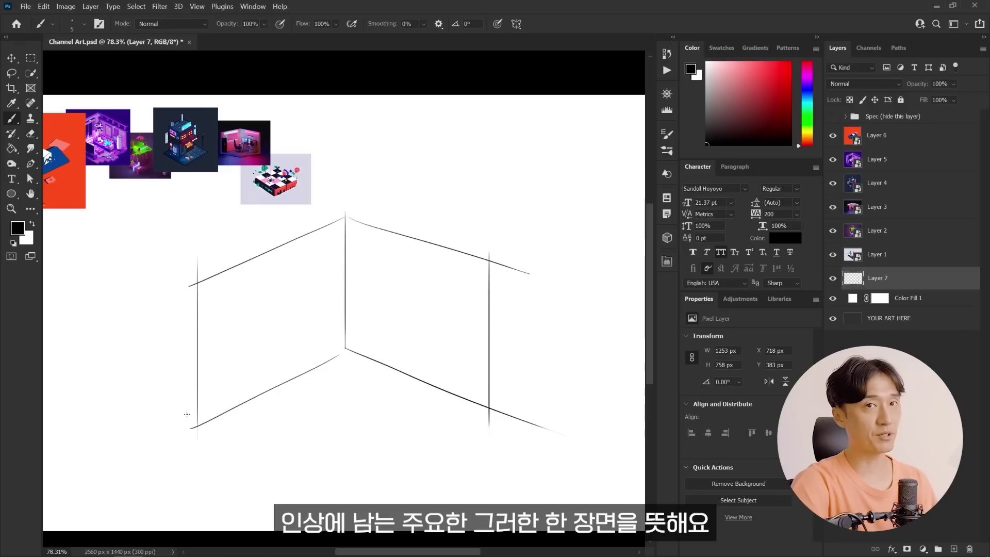
key("ctrl+z")
key("v")
mouse_move(381, 447)
left_mouse_down()
mouse_move(257, 361)
mouse_move(387, 323)
mouse_move(522, 350)
left_mouse_up()
key("ctrl+t")
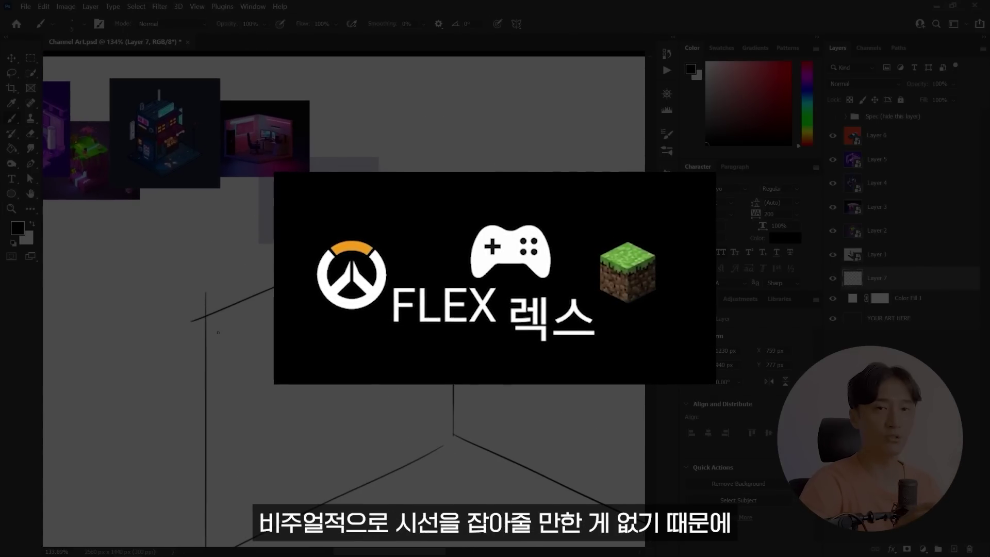
- Nudge the duplicated sketch layer up and add a short stroke at the cube's top-right corner
key("z")
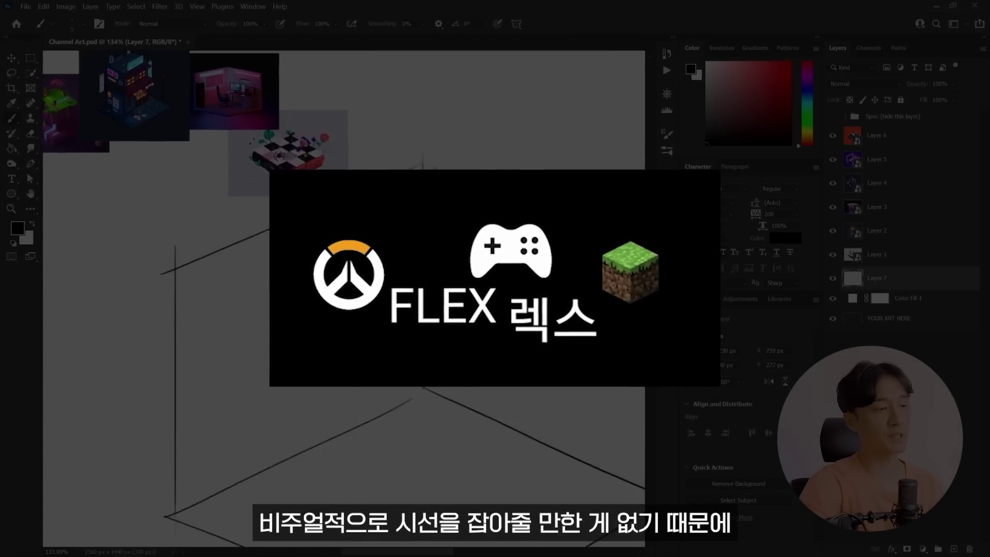
left_click_drag(215, 319, 268, 319)
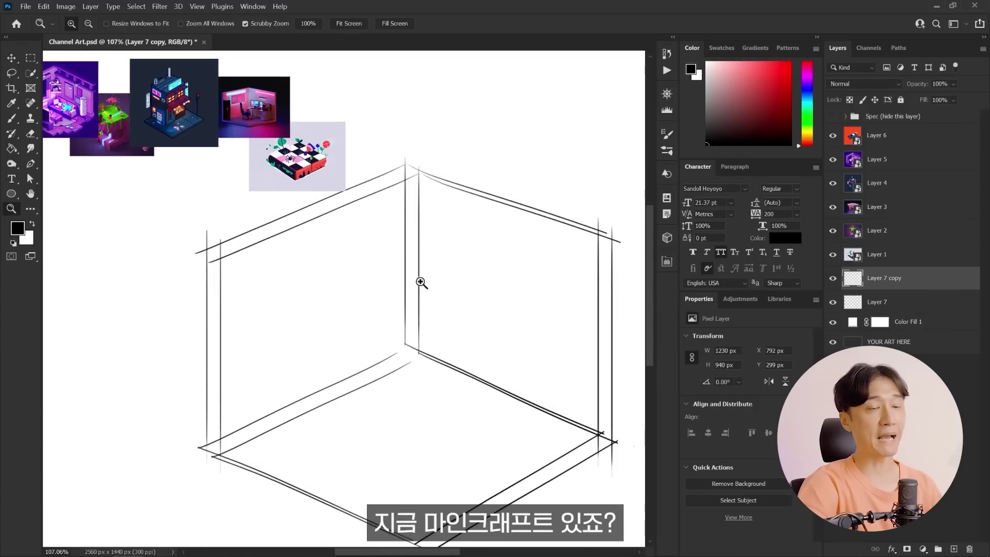
key("Up")
key("Up")
key("Up")
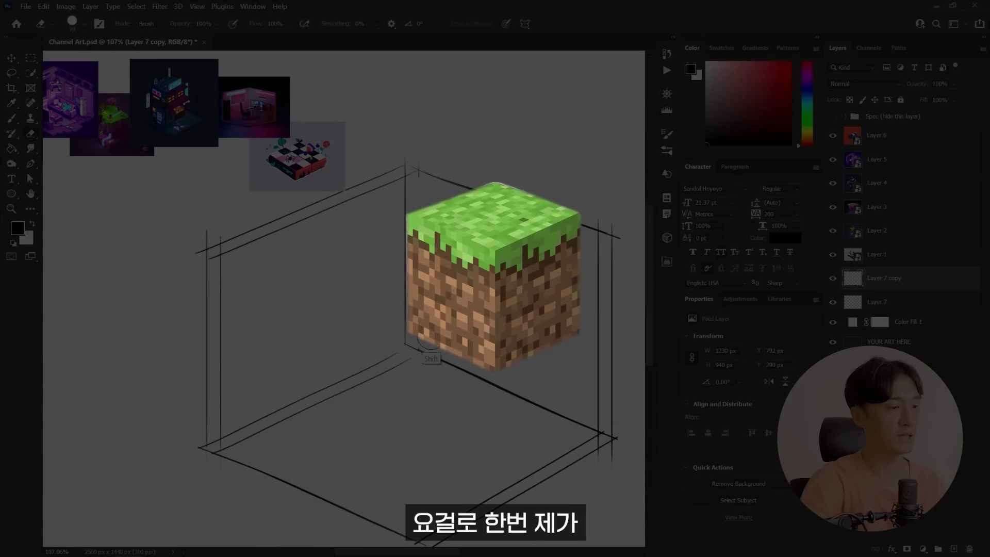
key("b")
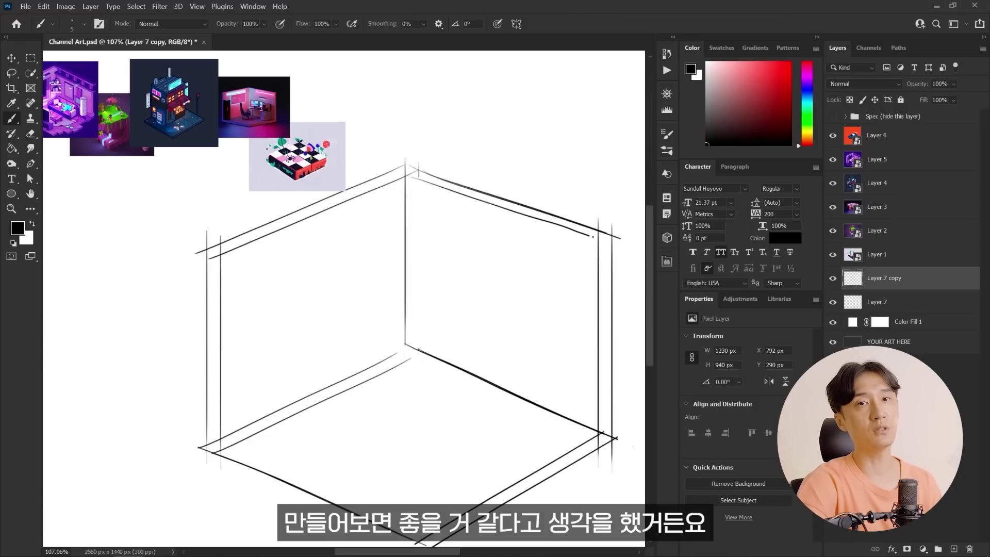
left_click_drag(600, 243, 611, 237)
- Tidy the lower-left edge with the Eraser and offset a duplicate floor line beside the original
key("e")
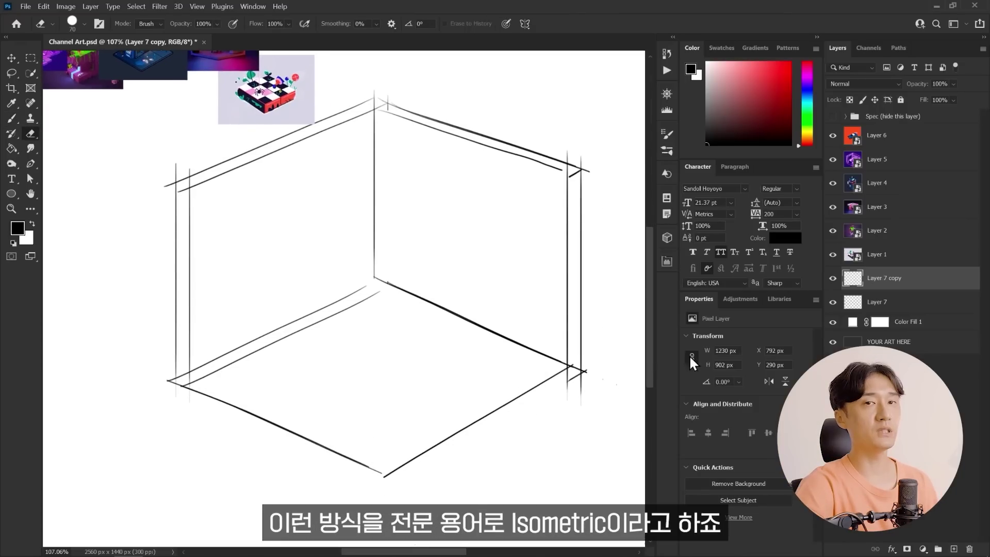
key("alt+bracketleft")
key("ctrl+z")
key("alt+bracketright")
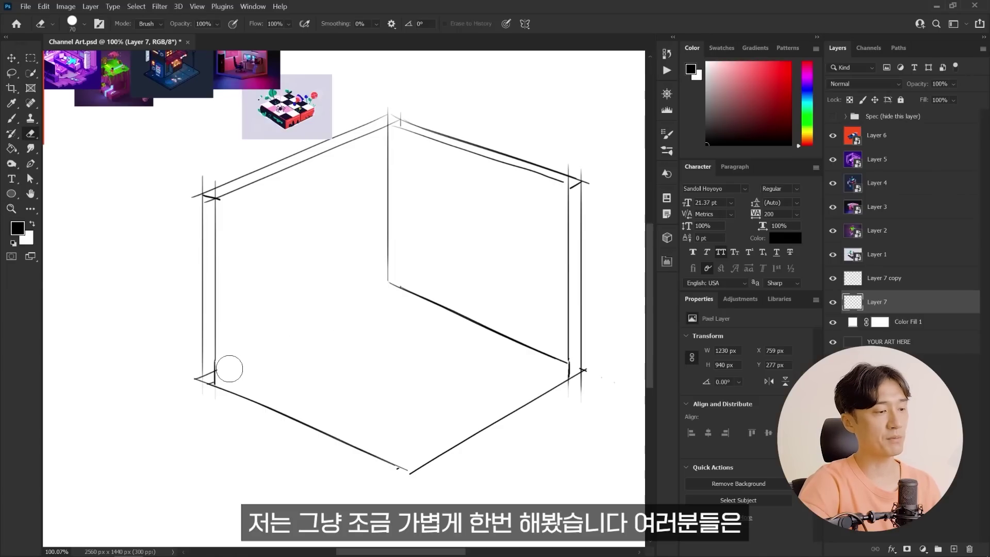
left_click_drag(346, 328, 355, 352)
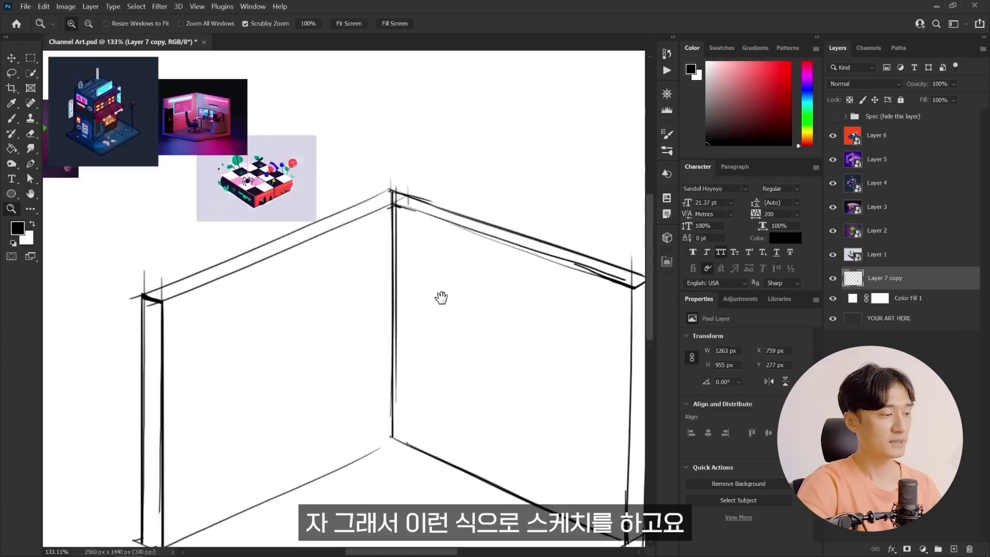
- Sketch a wall edge, the stand under the wall screen and the FLEX lettering on the monitor
left_click_drag(383, 258, 383, 334)
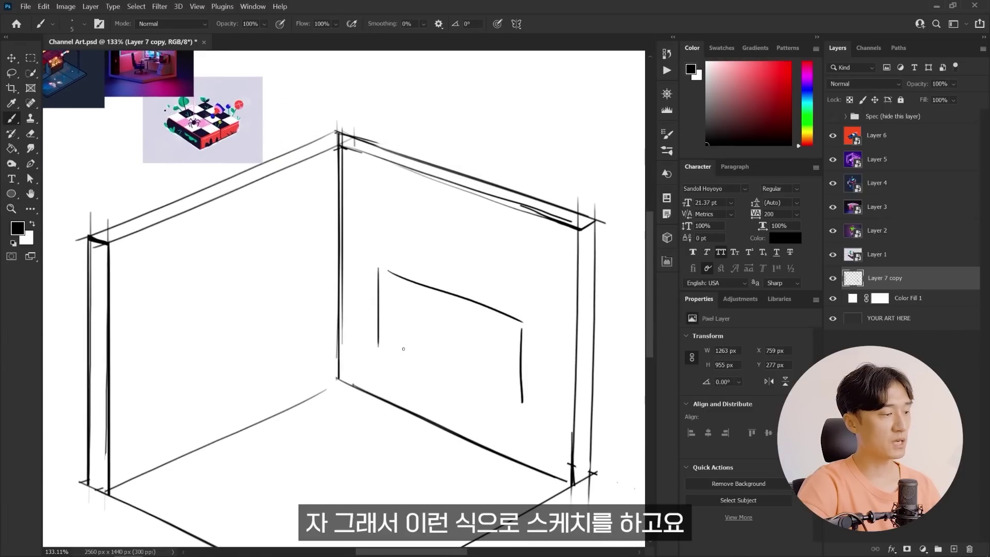
left_click_drag(436, 415, 426, 320)
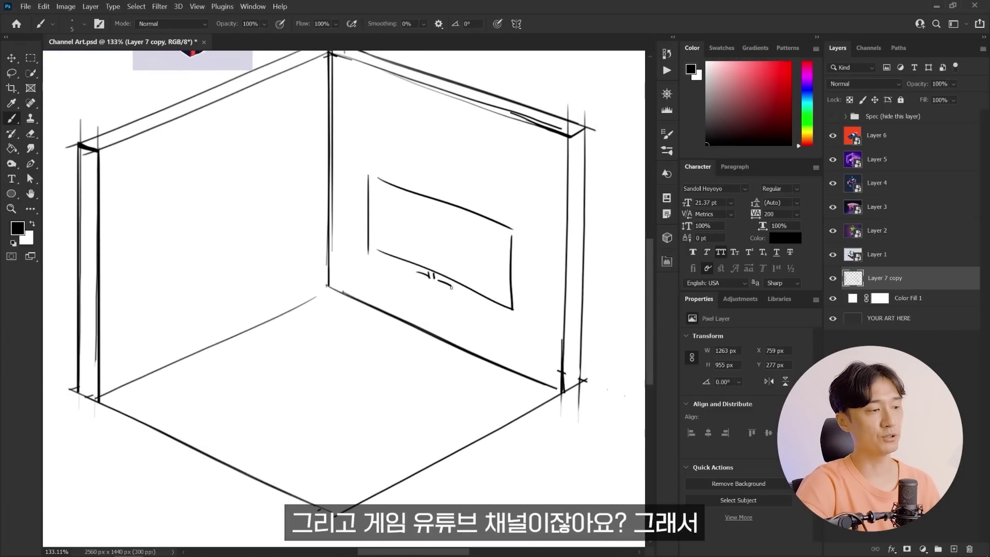
left_click_drag(397, 255, 353, 272)
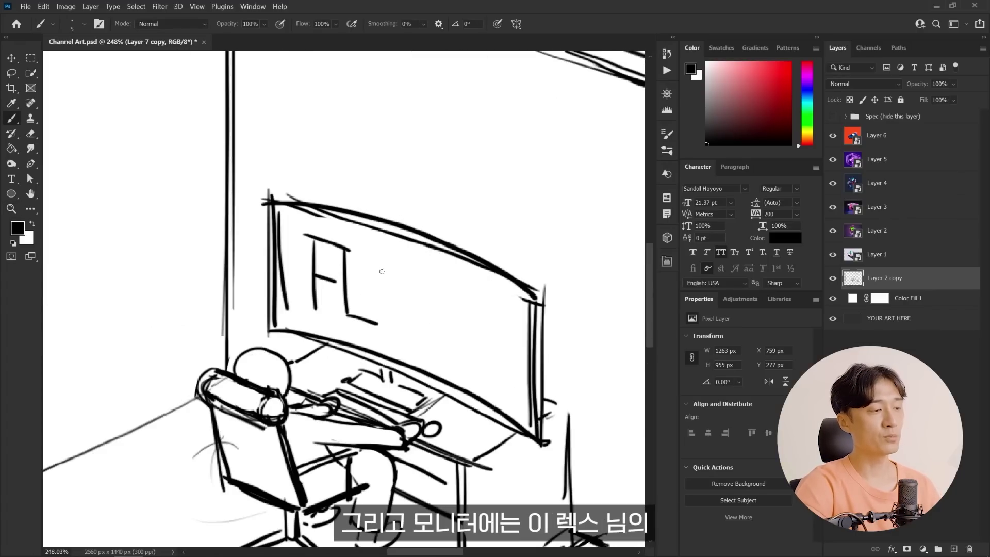
left_click_drag(458, 284, 473, 320)
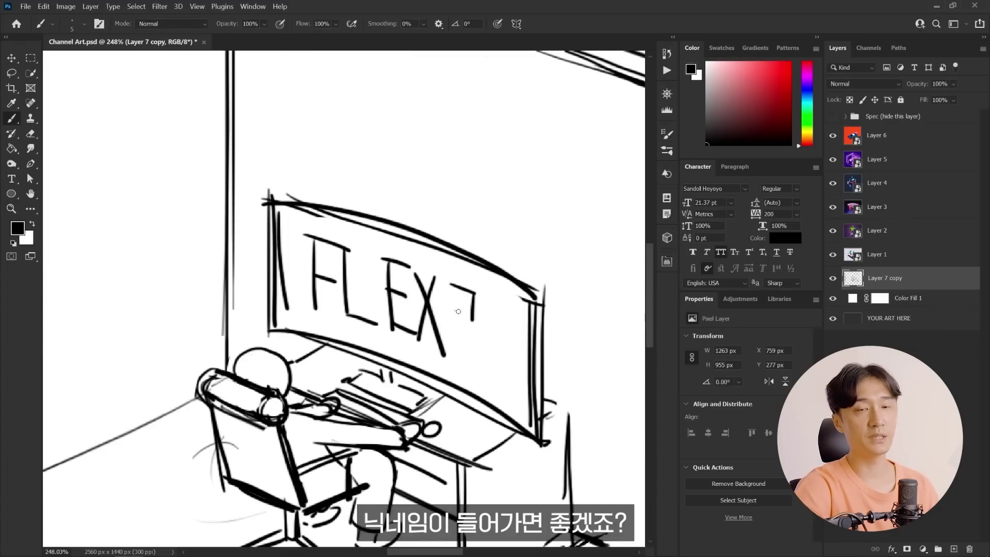
key("ctrl+z")
key("ctrl+z")
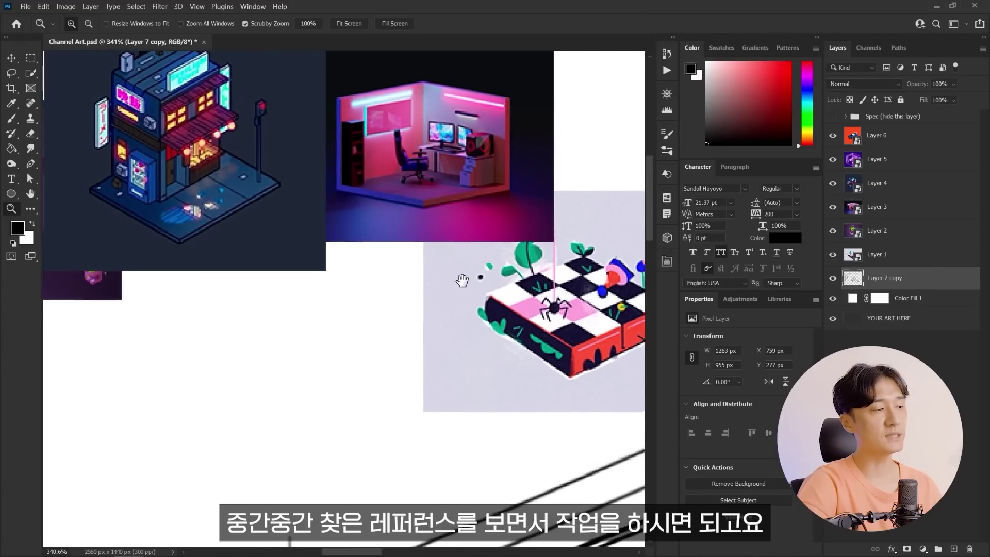
left_click_drag(462, 280, 501, 352)
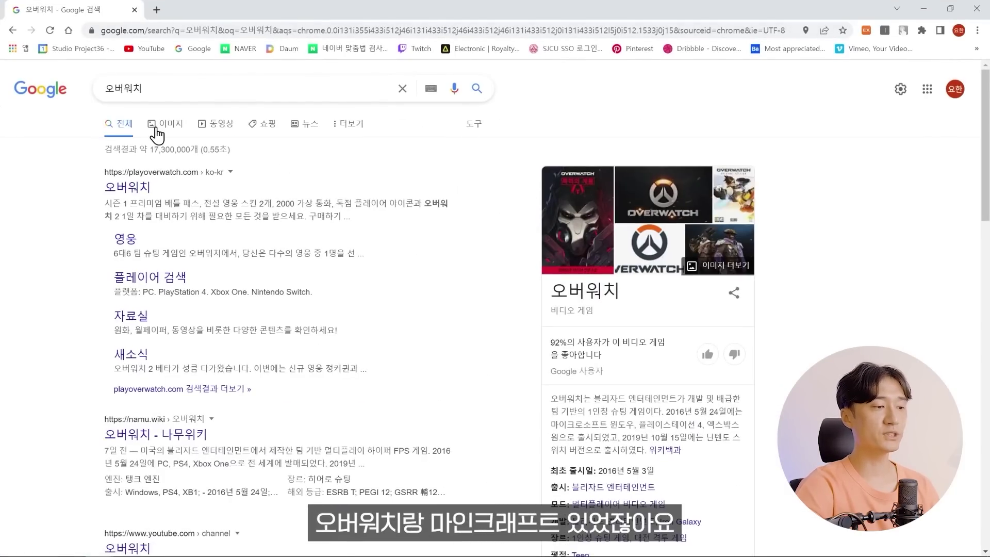
- Show Overwatch image results and open the copy menu on a logo image
left_click(158, 135)
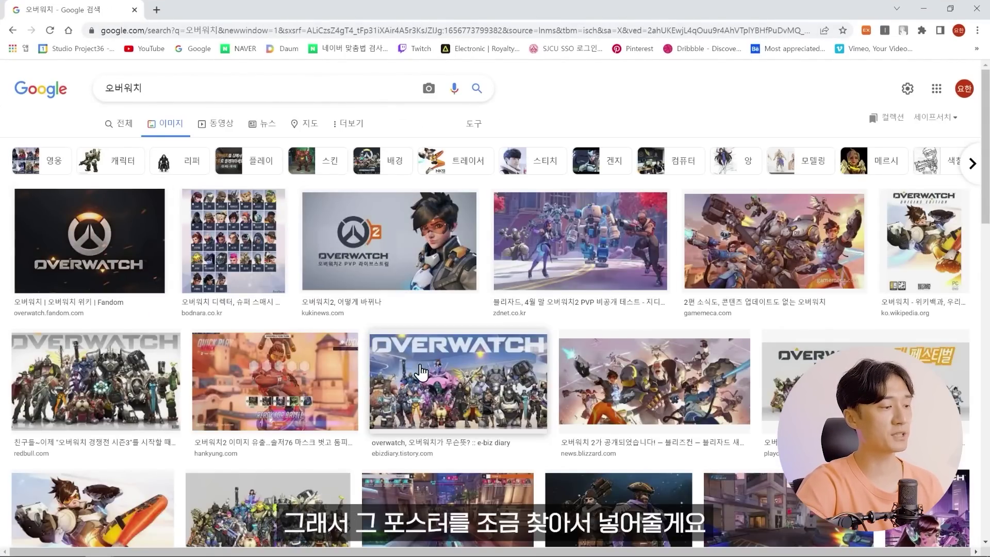
scroll(415, 268, "down", 3)
scroll(308, 322, "down", 3)
right_click(308, 317)
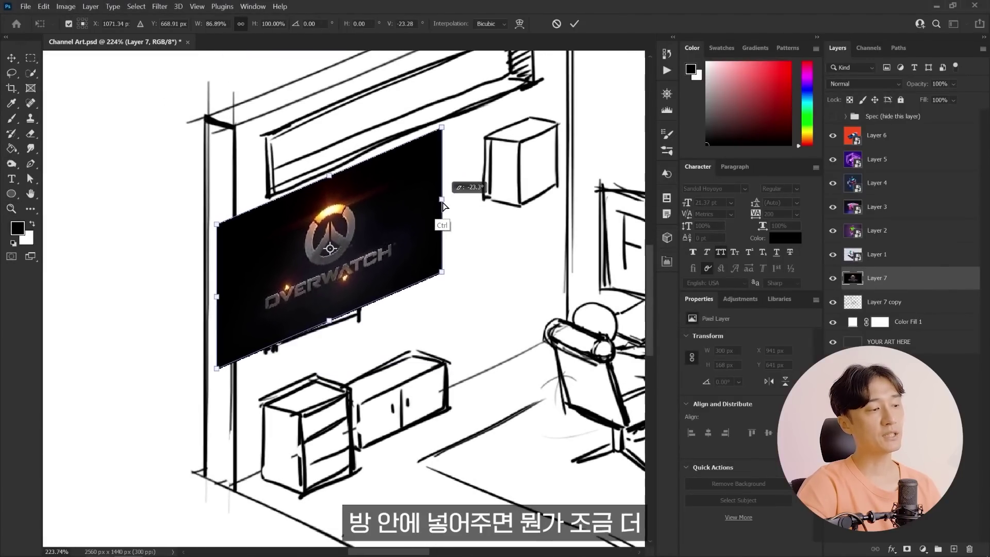
- Skew the Overwatch poster to match the left wall's perspective
left_click_drag(442, 207, 380, 236)
key("Return")
key("m")
left_click_drag(242, 160, 279, 304)
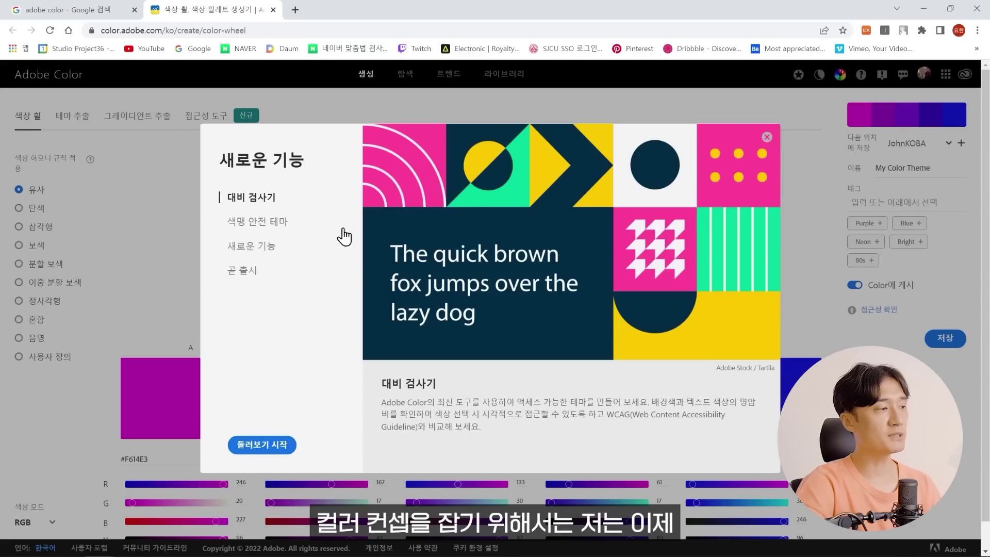
- Dismiss the Adobe Color announcement and search its palettes for 'game'
left_click(252, 247)
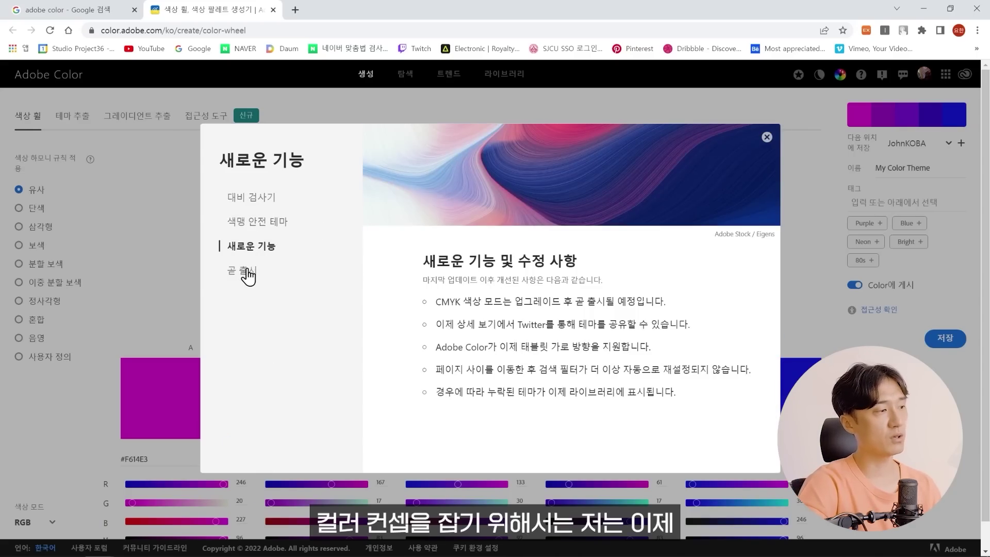
left_click(248, 276)
left_click(767, 137)
left_click(405, 74)
left_click(382, 109)
type("game")
key("Return")
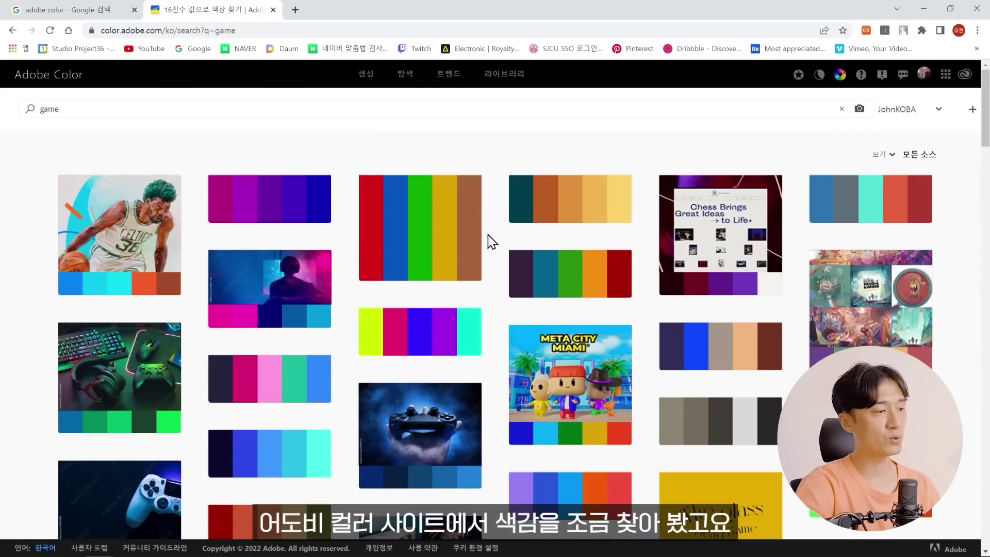
scroll(488, 241, "down", 5)
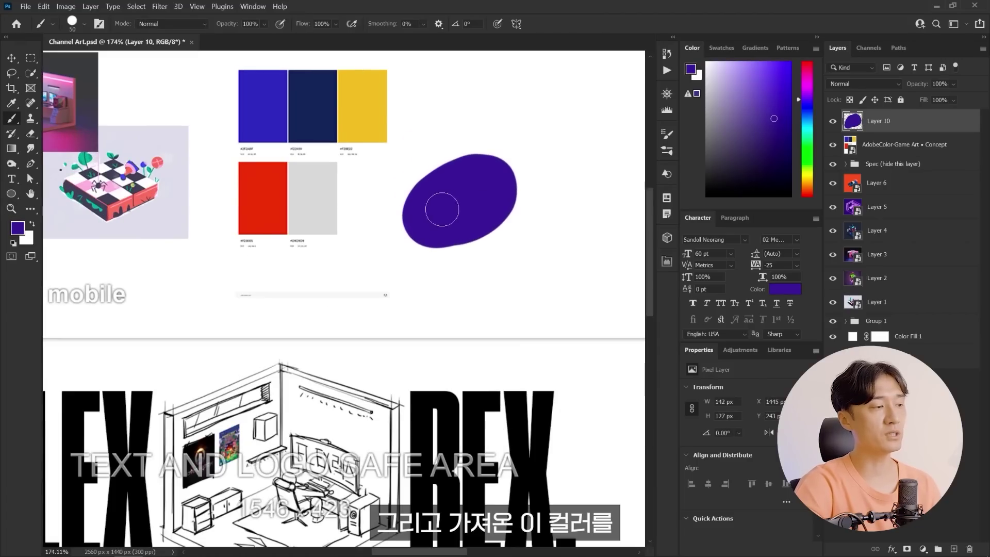
- Paint overlapping darker purple, orange and grey blobs on a new layer using palette colours
left_click(954, 549, "ctrl")
left_click_drag(479, 196, 520, 232)
left_click(361, 106, "alt")
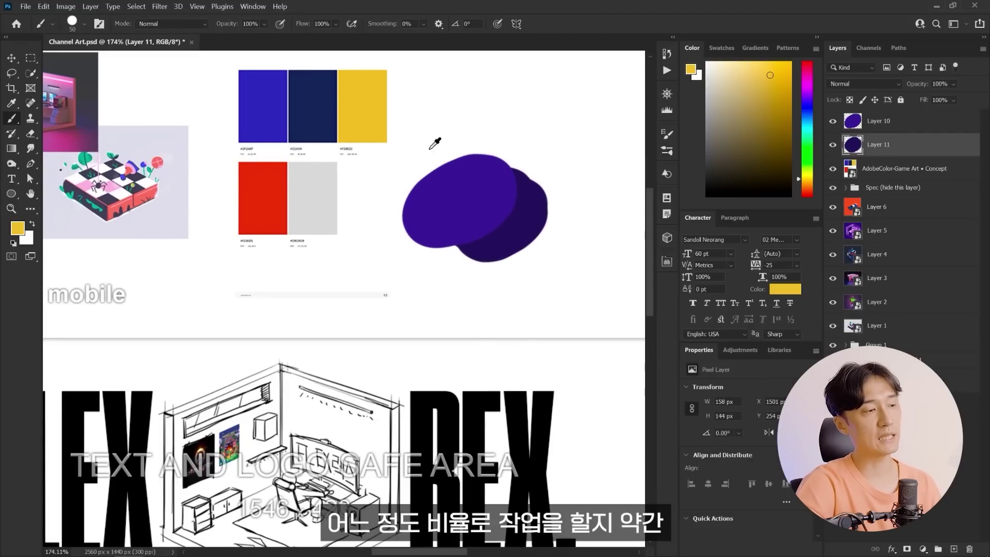
left_click(263, 198, "alt")
left_click_drag(470, 156, 480, 161)
key("ctrl+z")
left_click(807, 189)
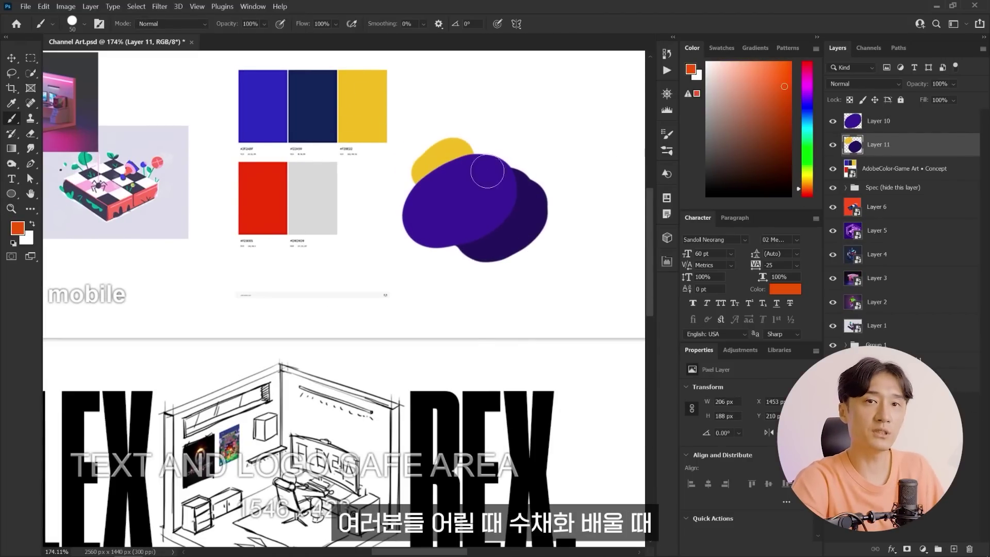
left_click(312, 199, "alt")
left_click_drag(395, 214, 413, 194)
left_click(706, 97)
left_click_drag(397, 227, 405, 244)
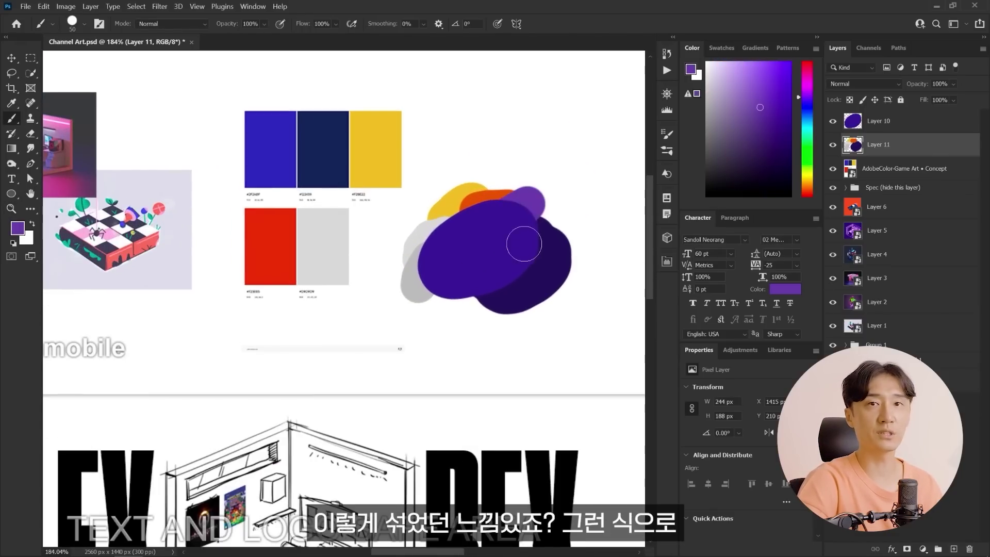
- Add a lighter purple blob and place a new empty layer in the stack for the background
scroll(524, 244, "up", 2)
left_click_drag(568, 209, 556, 231)
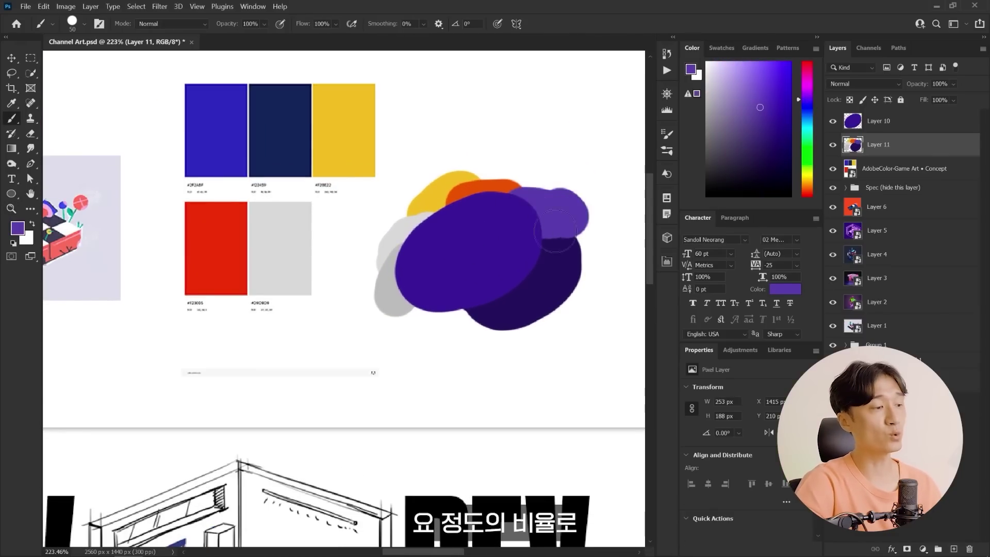
scroll(531, 256, "down", 3)
left_click(954, 549)
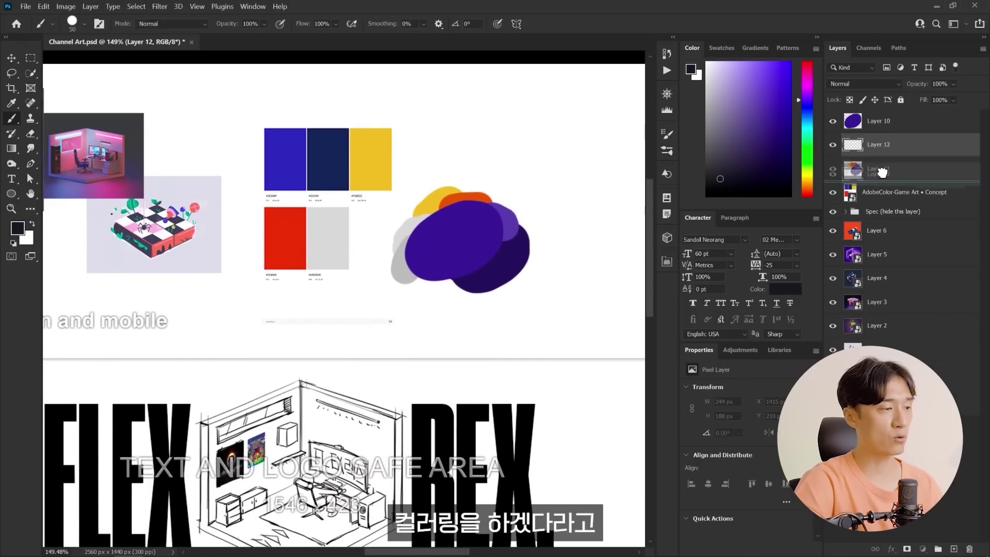
mouse_move(442, 221)
left_mouse_down()
mouse_move(475, 272)
mouse_move(427, 266)
left_mouse_up()
key("z")
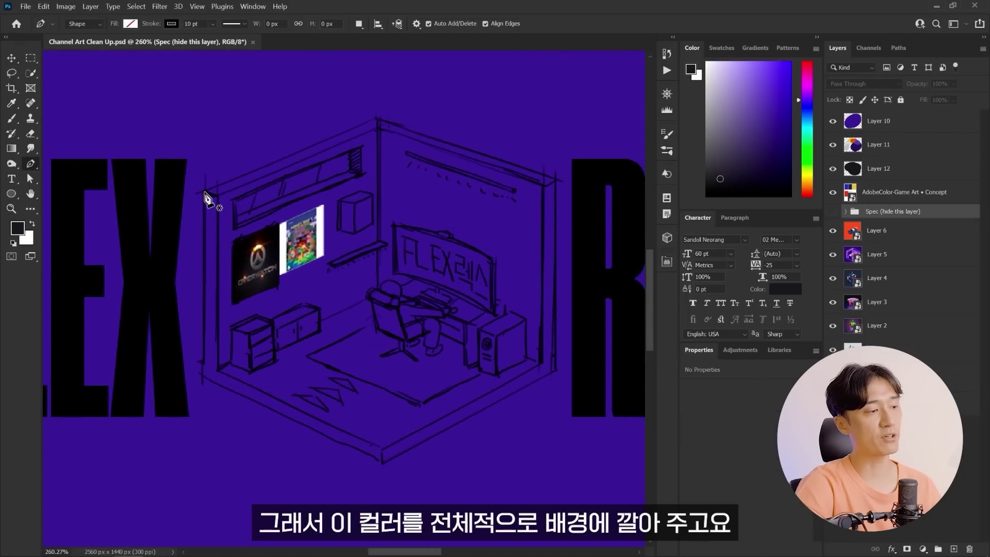
- Outline the left wall edge as a Pen shape and set its fill colour
left_click(205, 192)
left_click(203, 386)
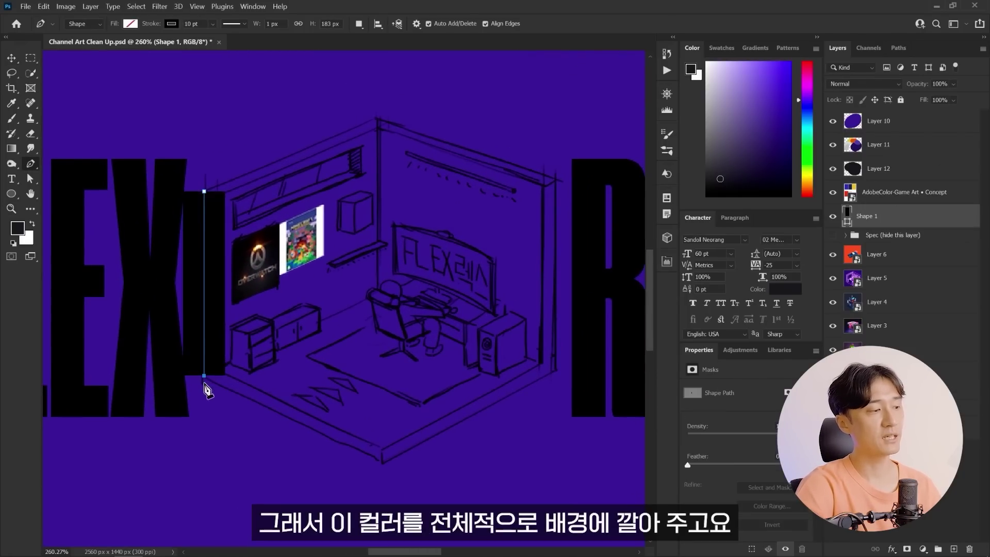
scroll(203, 383, "up", 1)
left_click(439, 491)
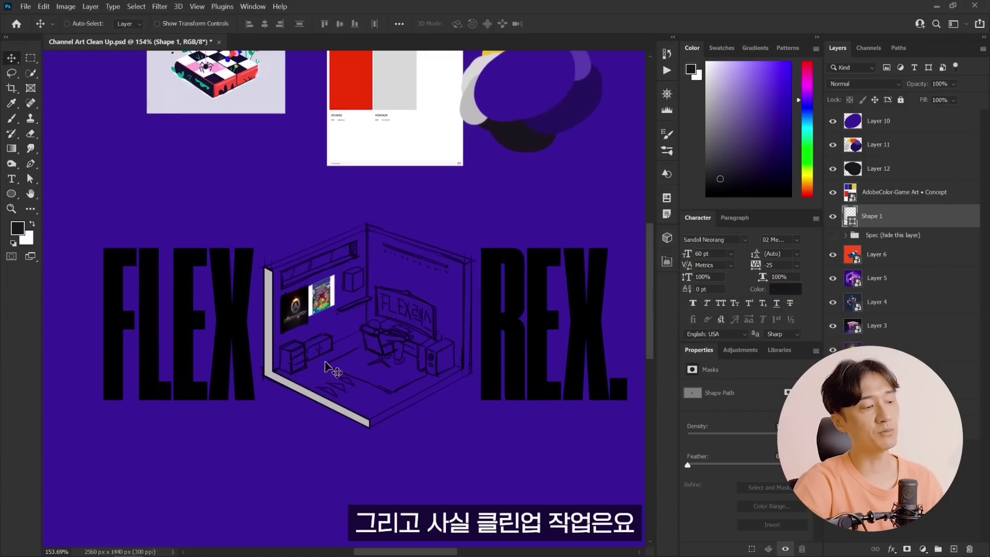
left_click(875, 239)
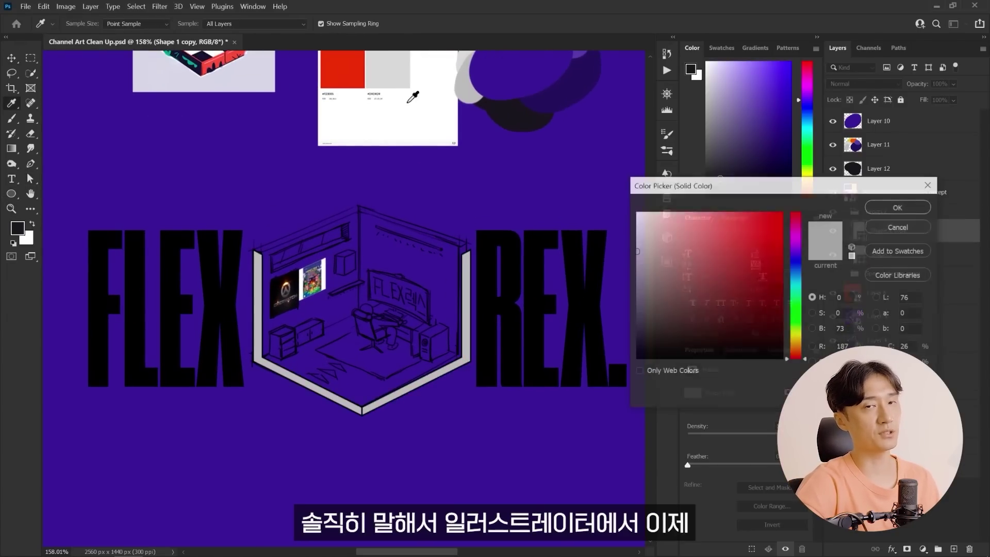
double_click(850, 240)
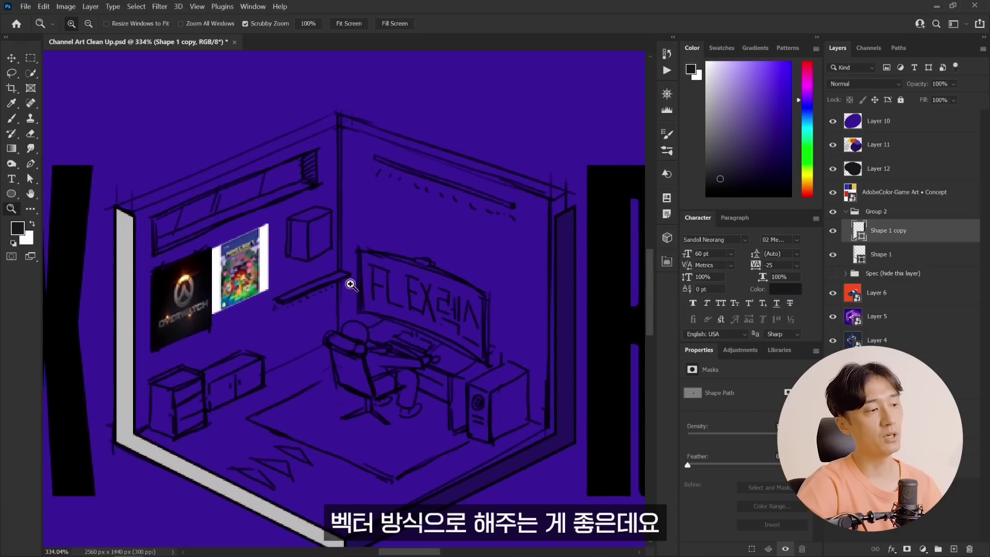
- Add the top wall-corner point and place a ruler guide at the wall corner
left_click(340, 110)
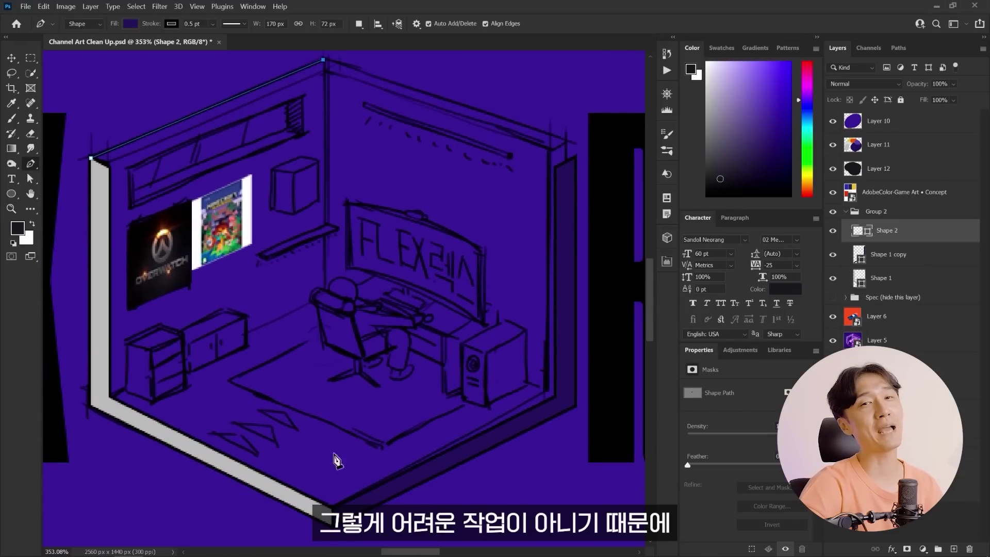
key("ctrl+r")
left_click_drag(48, 226, 338, 226)
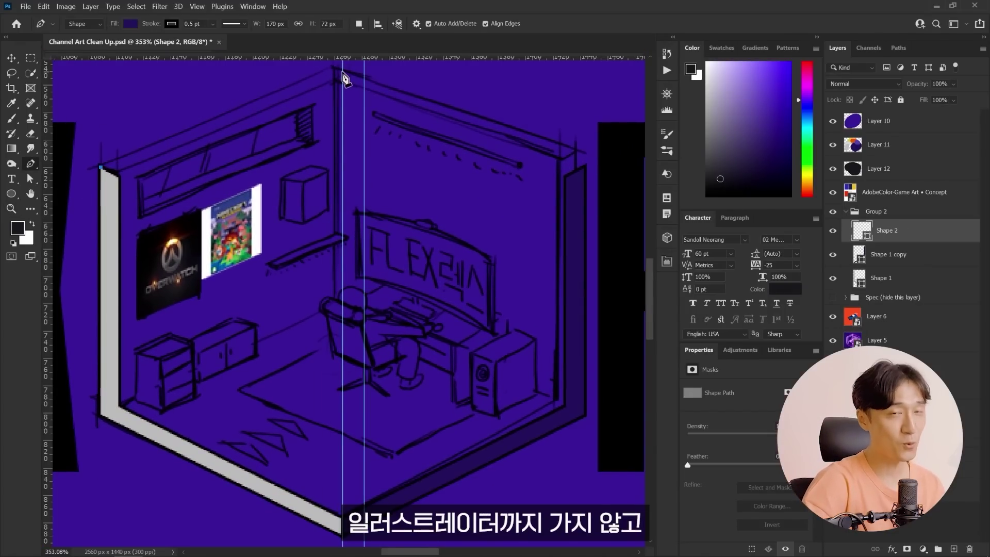
left_click_drag(343, 72, 345, 78)
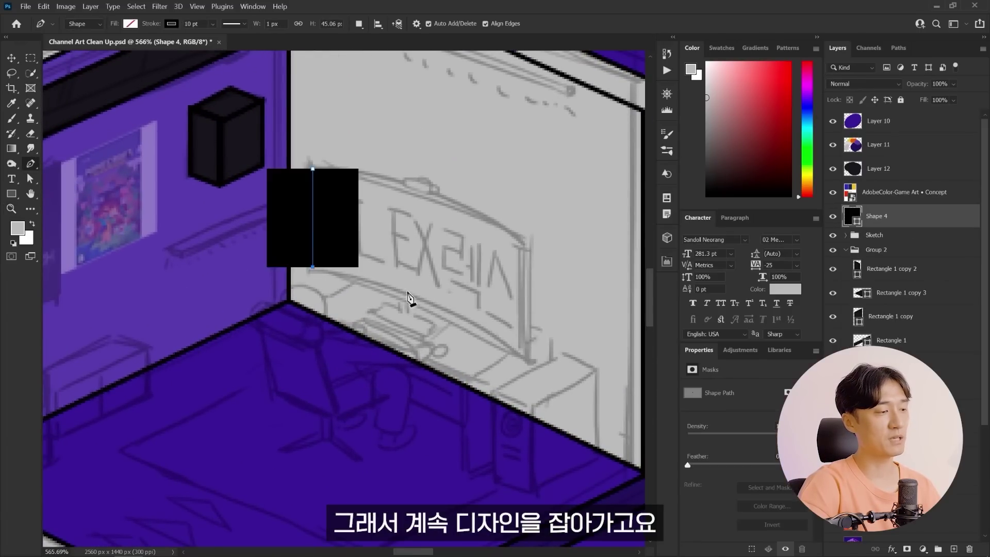
- Outline the monitor with a curved top edge and copy the dark wall bar onto the right wall
left_click(529, 361)
left_click(529, 242)
left_click_drag(430, 191, 380, 172)
left_click(313, 168)
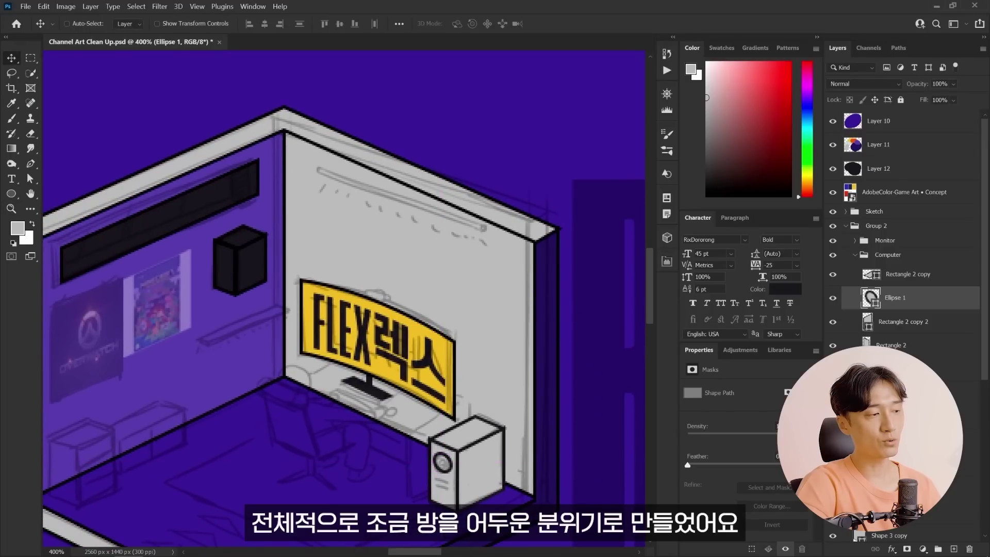
mouse_move(257, 194)
left_mouse_down()
mouse_move(448, 264)
mouse_move(495, 257)
left_mouse_up()
key("a")
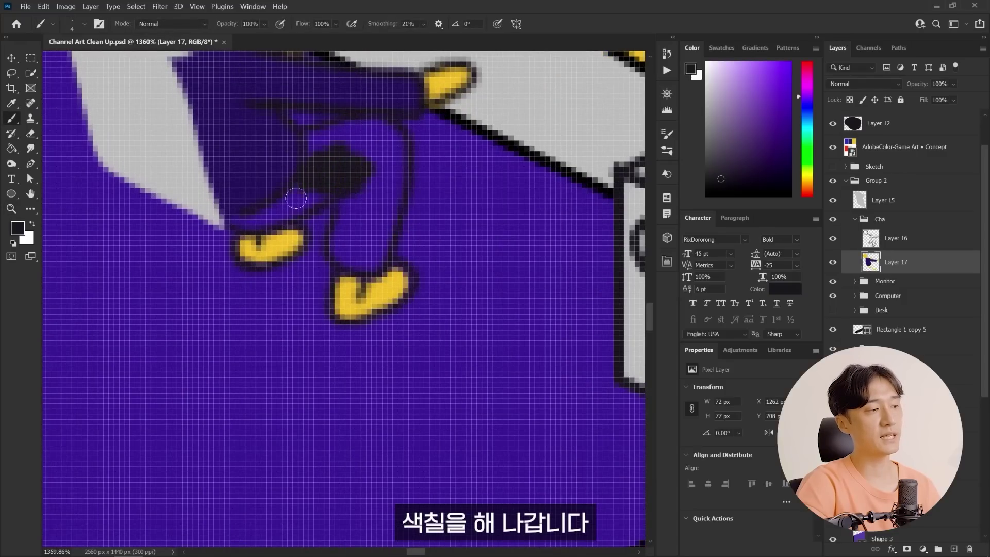
- Paint the seated character's dark trousers and chair back, reviewing the whole illustration
left_click_drag(314, 149, 390, 150)
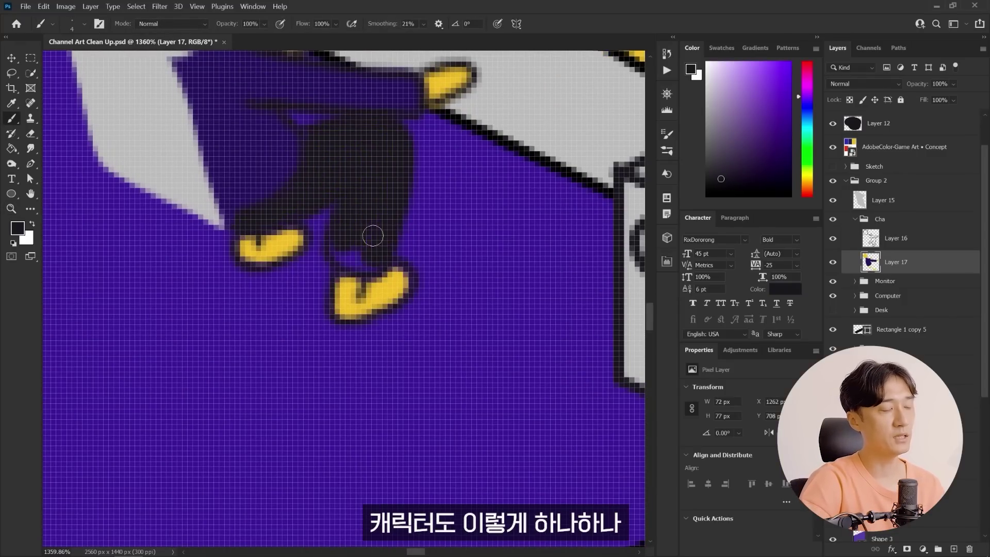
scroll(373, 235, "down", 5)
key("z")
scroll(395, 271, "up", 5)
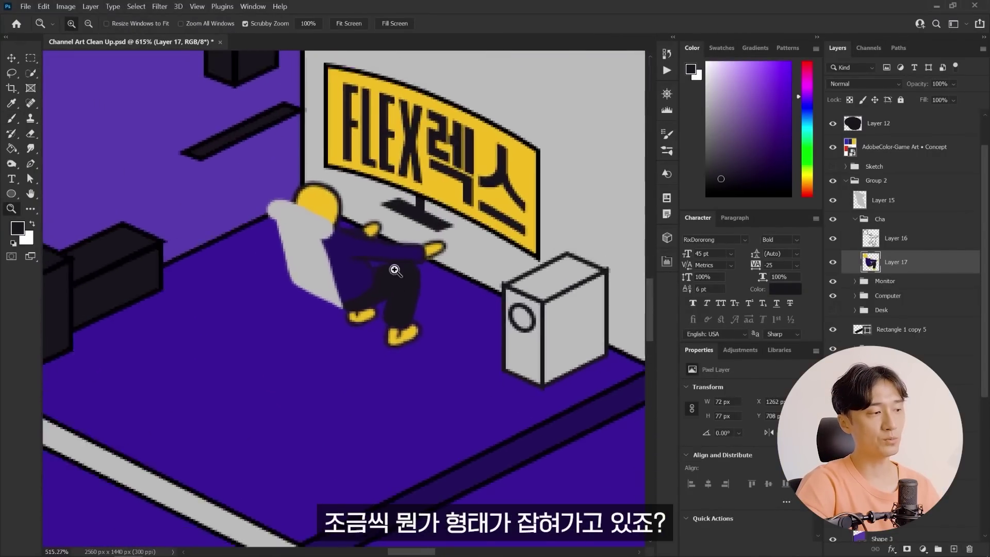
scroll(395, 270, "down", 5)
scroll(281, 188, "up", 4)
left_click(281, 188, "ctrl")
key("b")
scroll(335, 191, "up", 3)
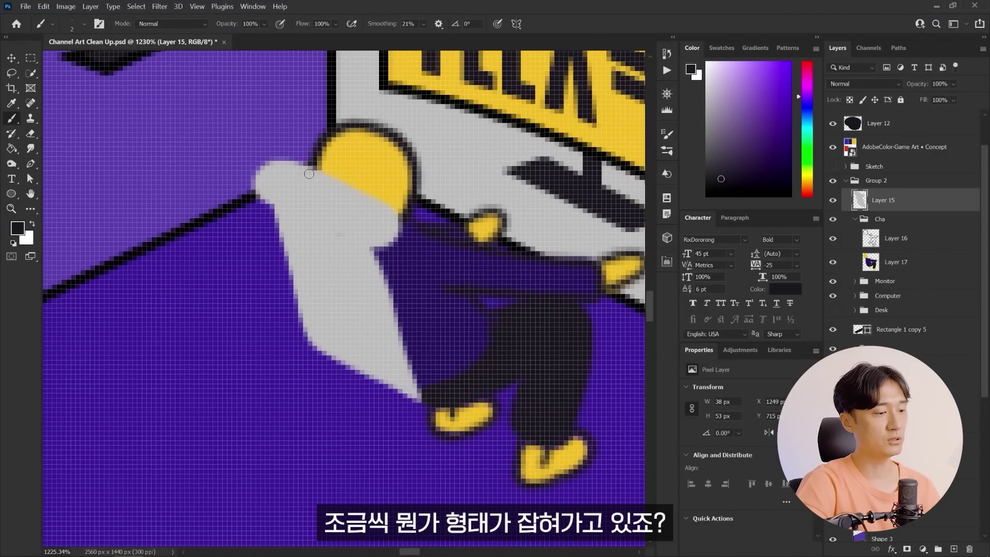
key("z")
scroll(453, 296, "down", 10)
scroll(454, 297, "up", 3)
scroll(409, 330, "down", 3)
- Copy the computer box and reshape the new cube by dragging its top corner
scroll(395, 328, "up", 3)
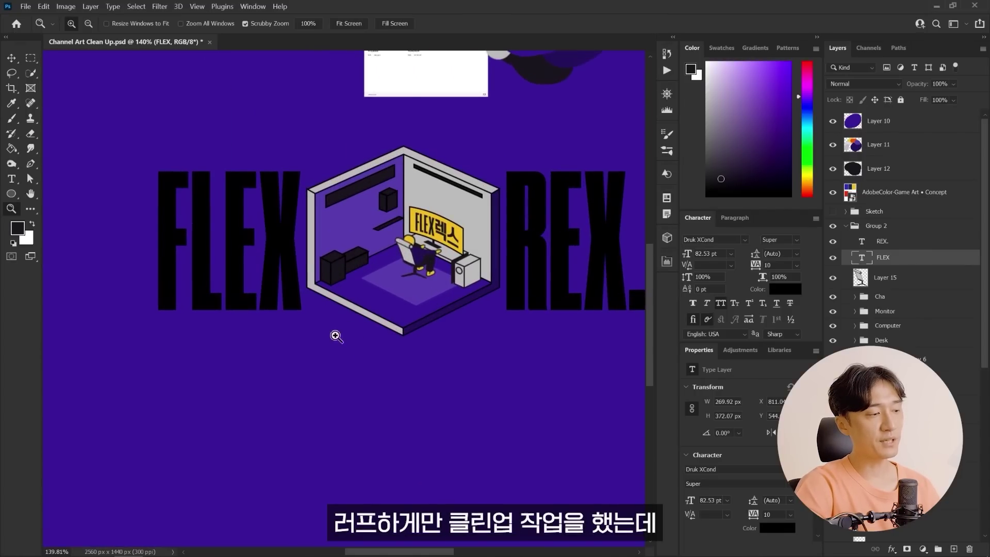
scroll(335, 336, "down", 4)
scroll(311, 176, "up", 2)
scroll(315, 327, "up", 3)
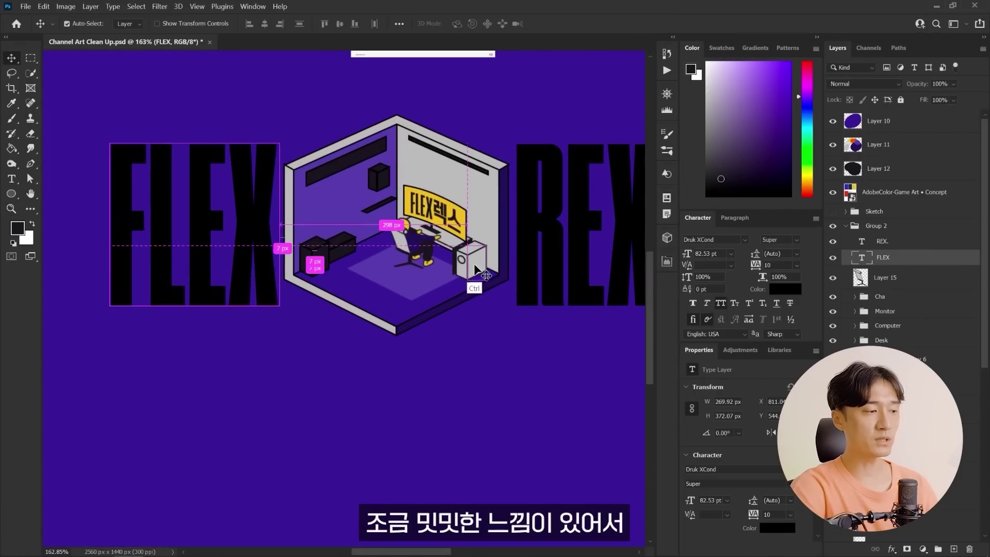
key("v")
left_click(312, 261, "ctrl")
scroll(350, 325, "up", 5)
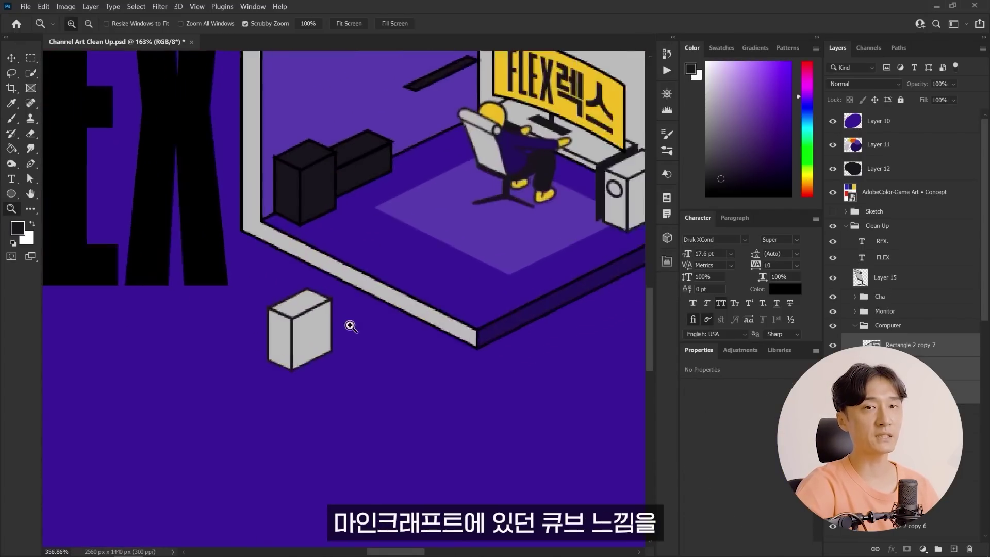
key("a")
left_click_drag(319, 235, 286, 216)
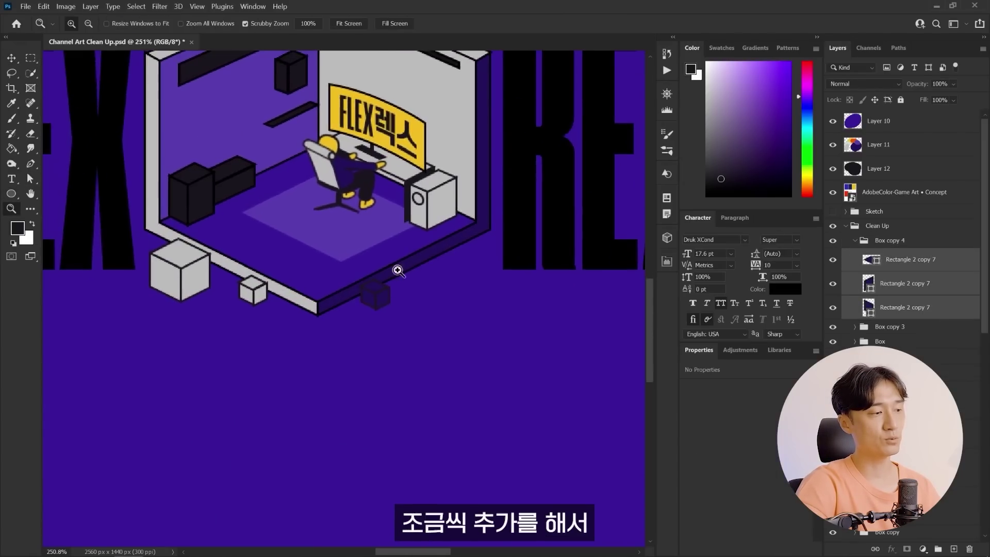
- Select a face of the dark cube and review the whole layout
left_click_drag(397, 270, 398, 325)
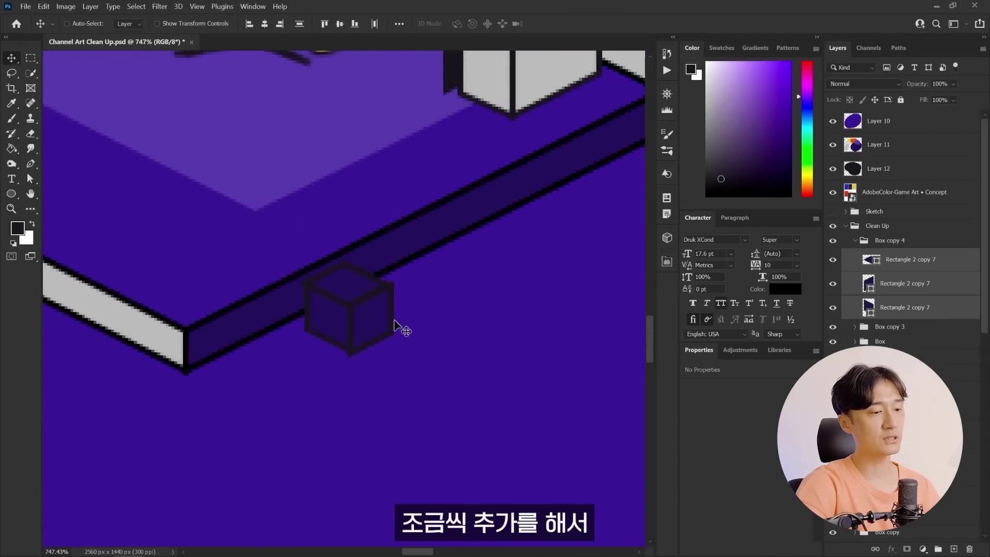
key("v")
left_click(903, 283)
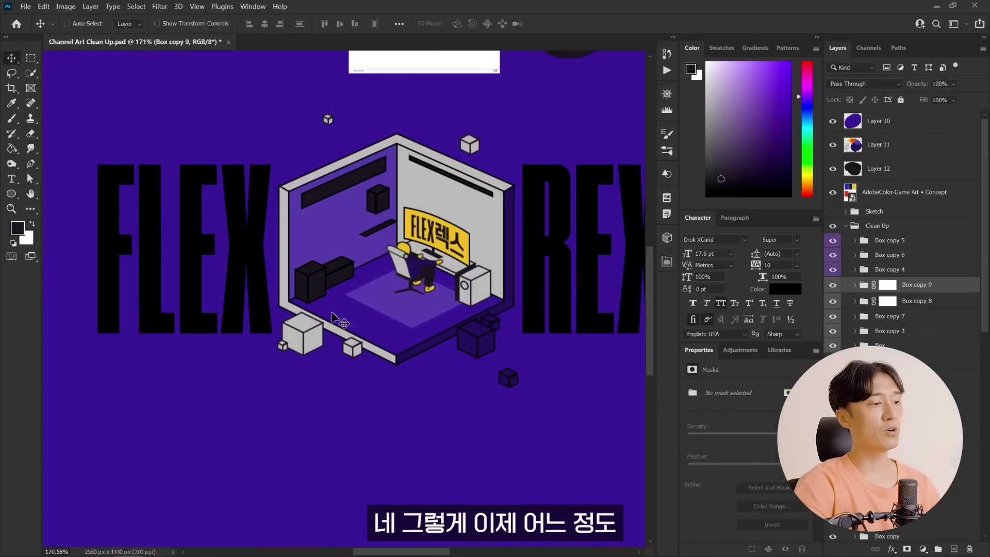
key("z")
scroll(332, 316, "down", 3)
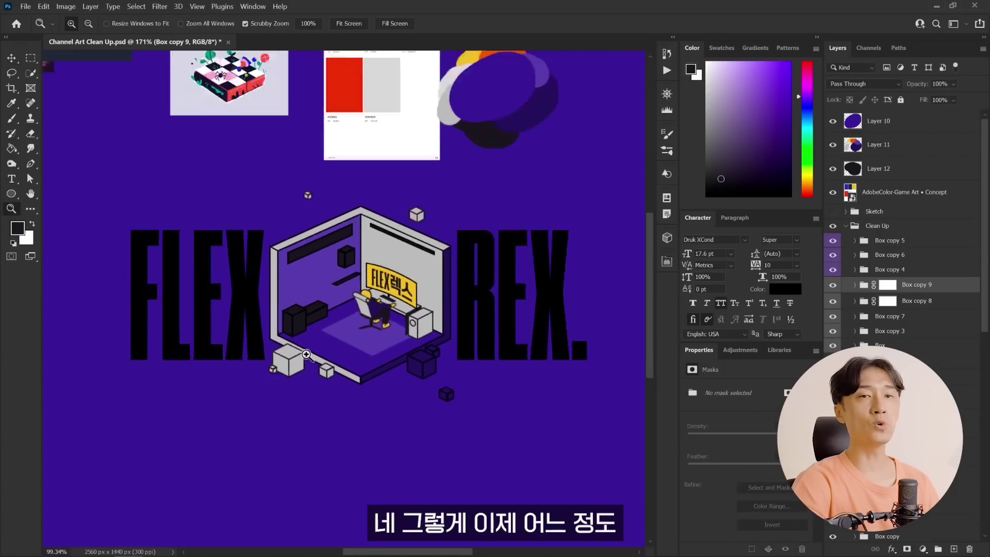
scroll(334, 325, "down", 3)
scroll(336, 335, "down", 3)
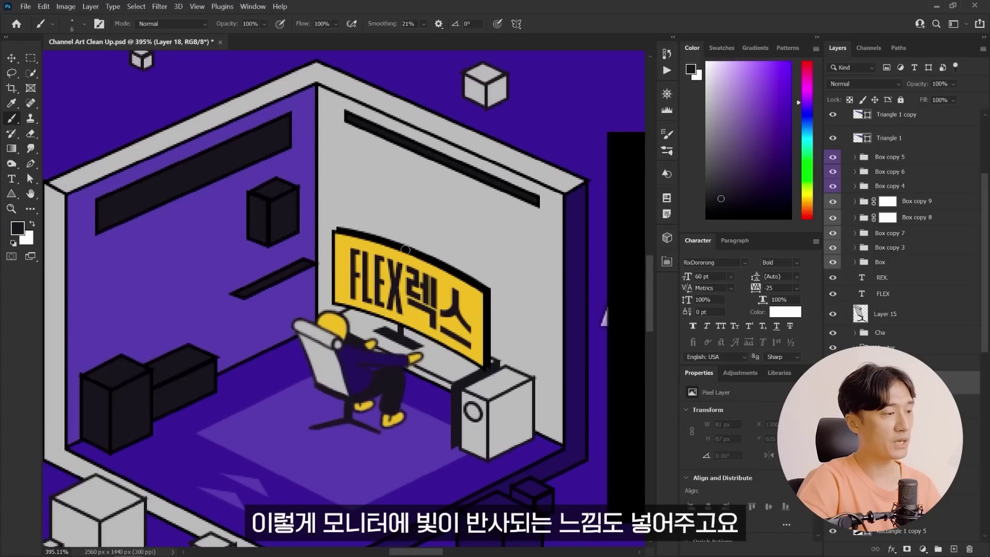
- Set an orange colour for the monitor text in the Color Picker
key("x")
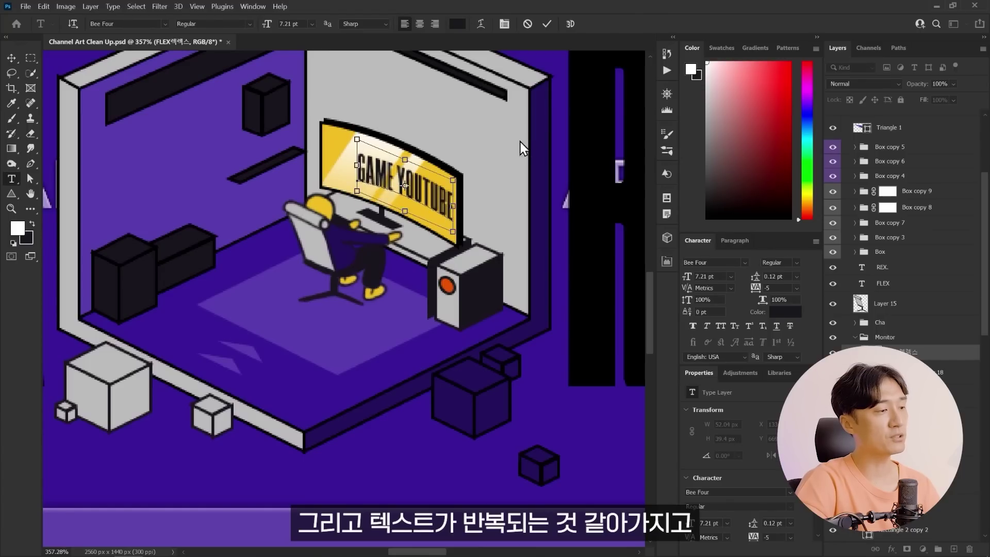
left_click(449, 190)
left_click_drag(797, 336, 793, 345)
left_click(751, 237)
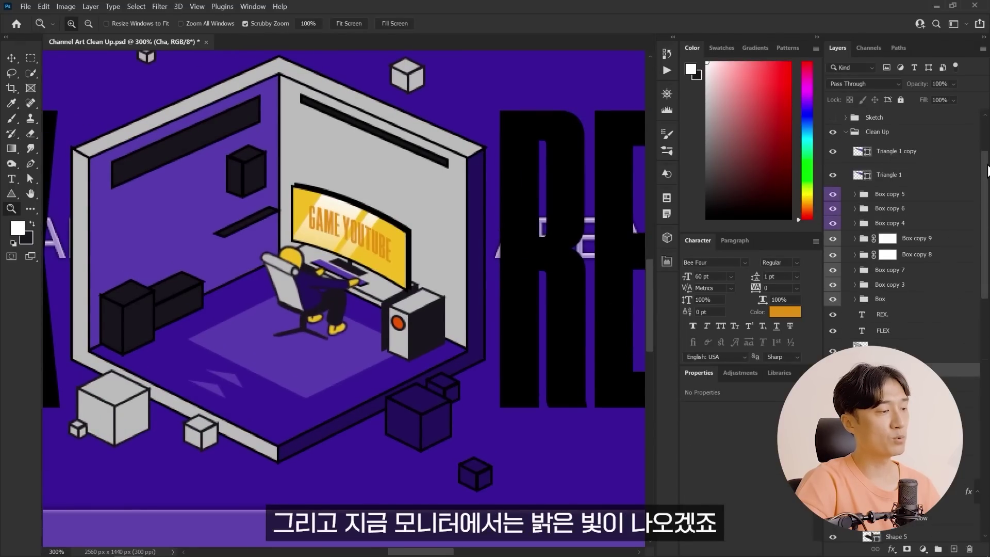
- Paint a large soft yellow monitor glow on a new Linear Dodge layer
left_click(954, 549)
key("b")
left_click(361, 226, "alt")
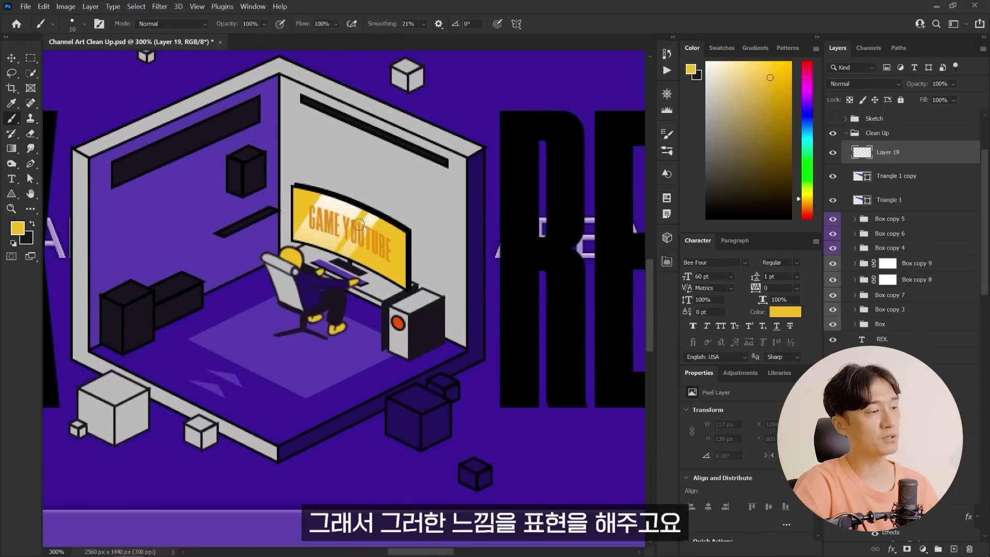
right_click(359, 242)
double_click(454, 393)
left_click(342, 243)
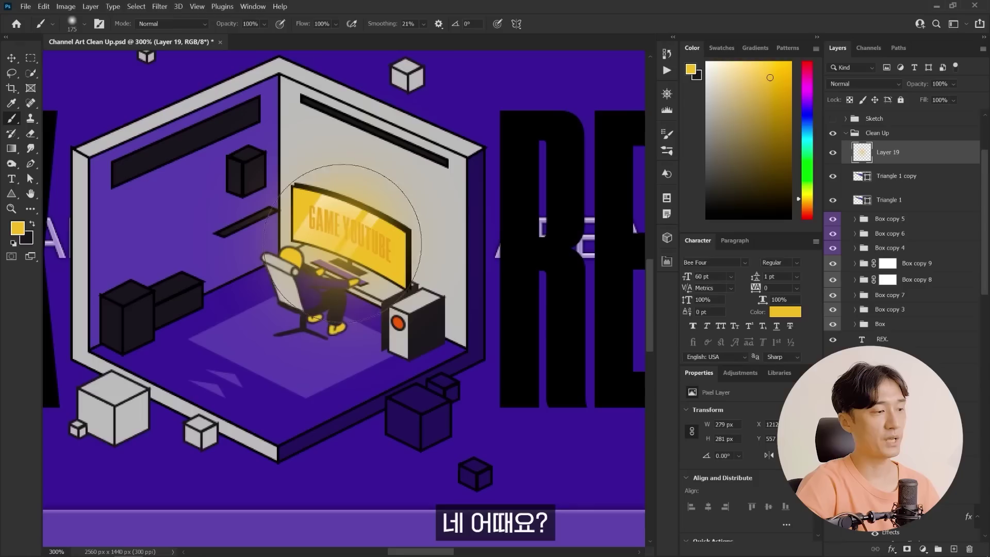
left_click(864, 84)
left_click(872, 201)
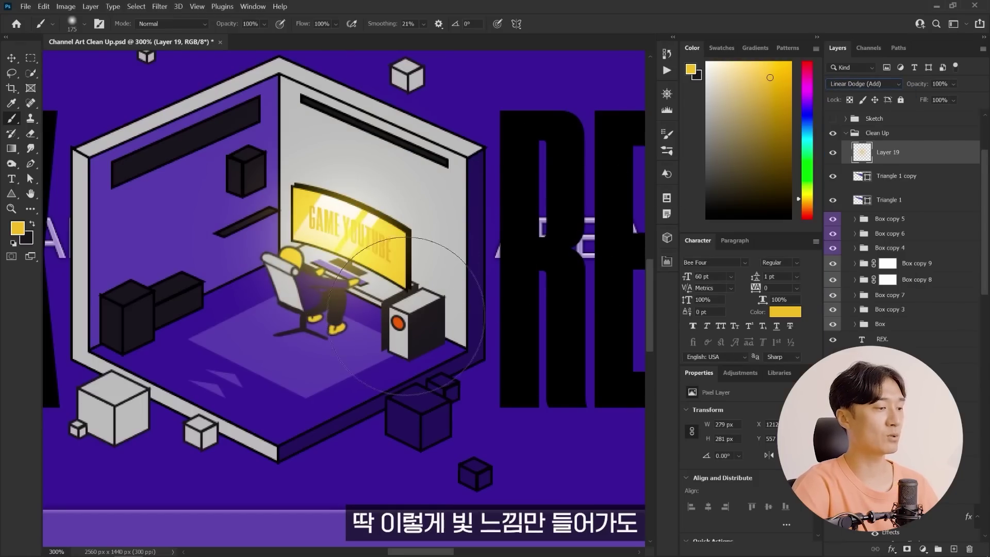
- Shrink the brush and sample the orange of the tower's button
key("bracketleft")
scroll(405, 325, "up", 3)
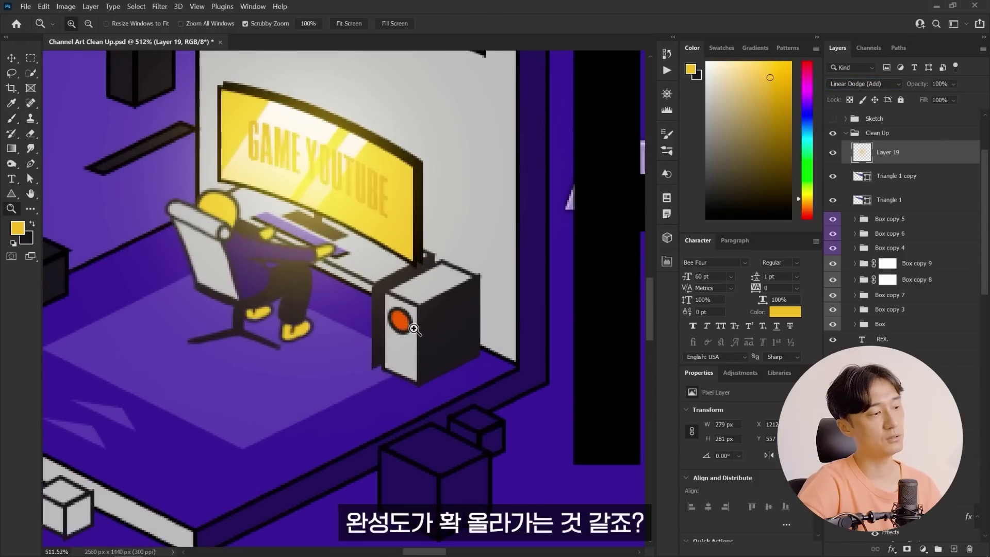
left_click(400, 322, "alt")
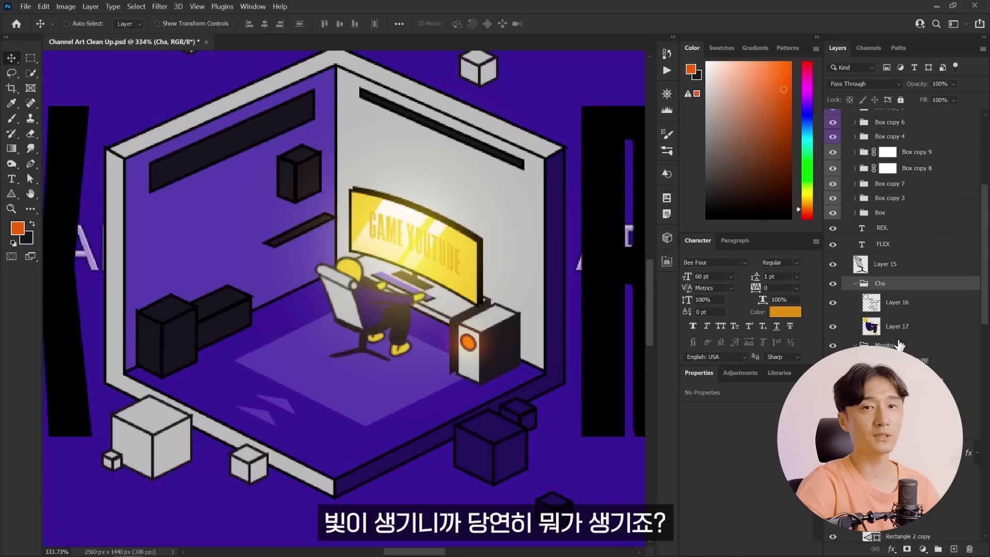
- Apply a yellow Inner Shadow colour to rim the wall box and shelf edges
left_click(358, 355, "alt")
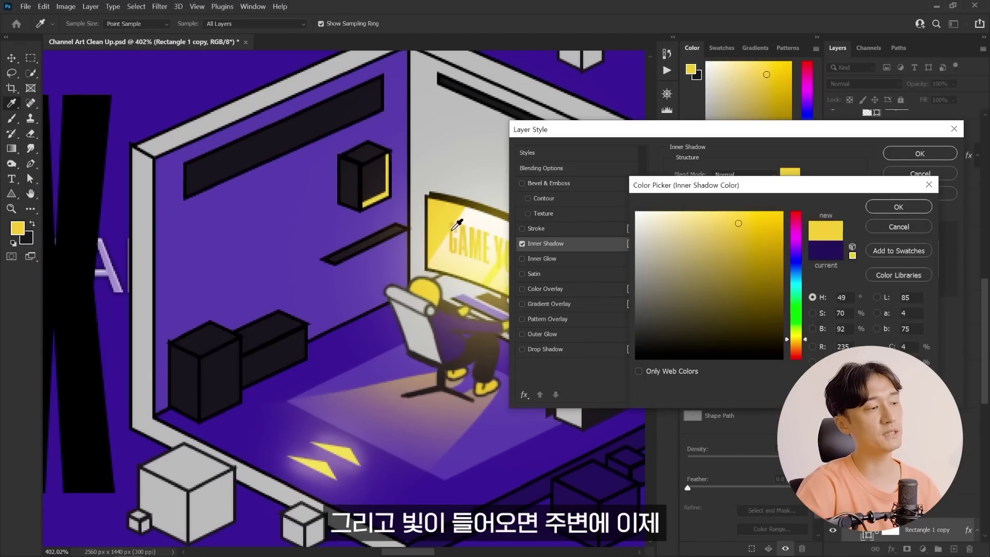
key("Return")
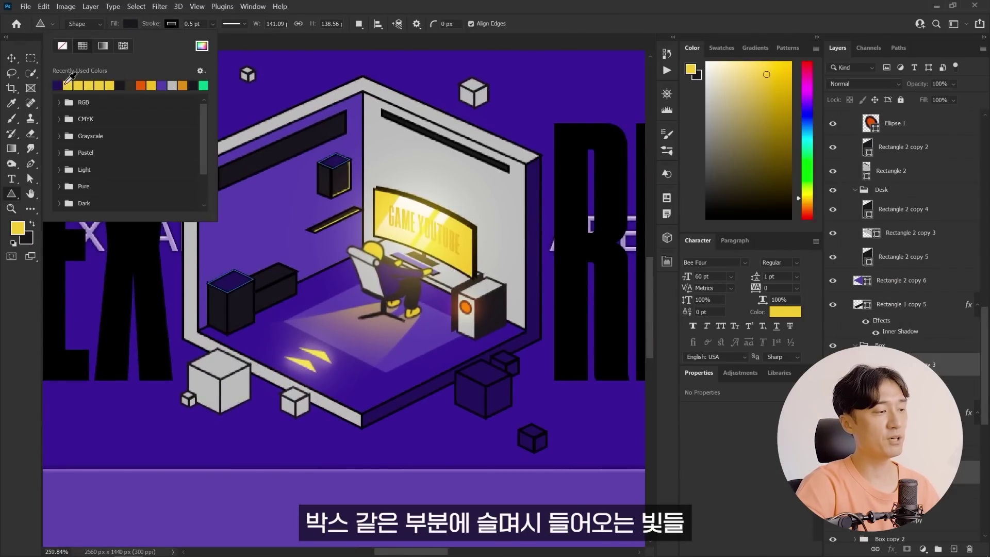
key("z")
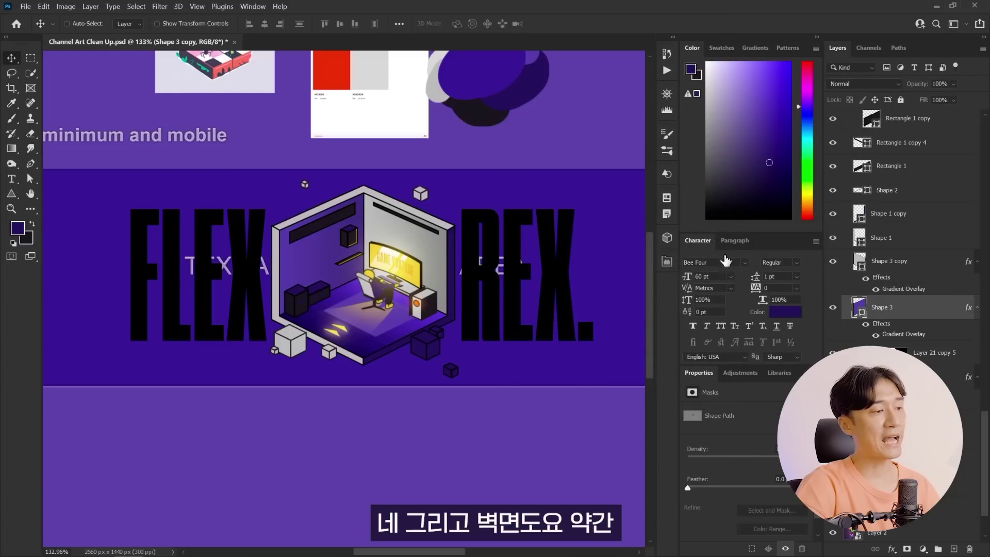
- Shade the wall with a 41% Overlay gradient at 30° and give the poster a 3 px drop shadow
left_click(741, 184)
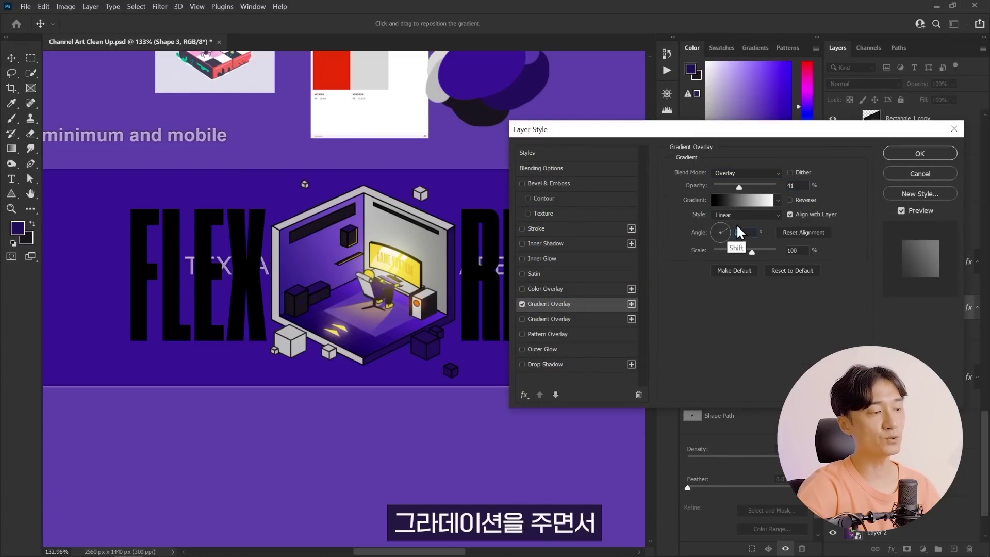
left_click_drag(721, 232, 705, 232)
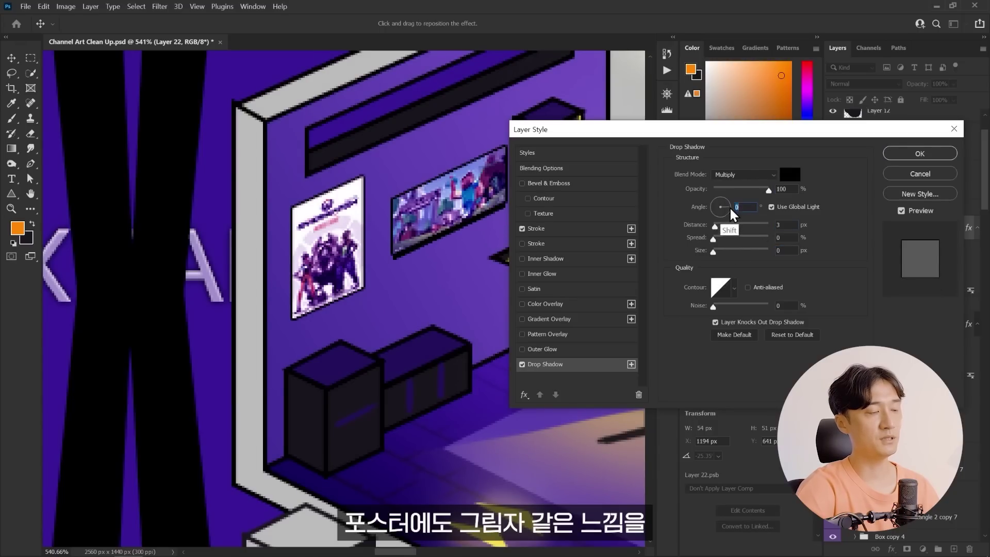
type("2")
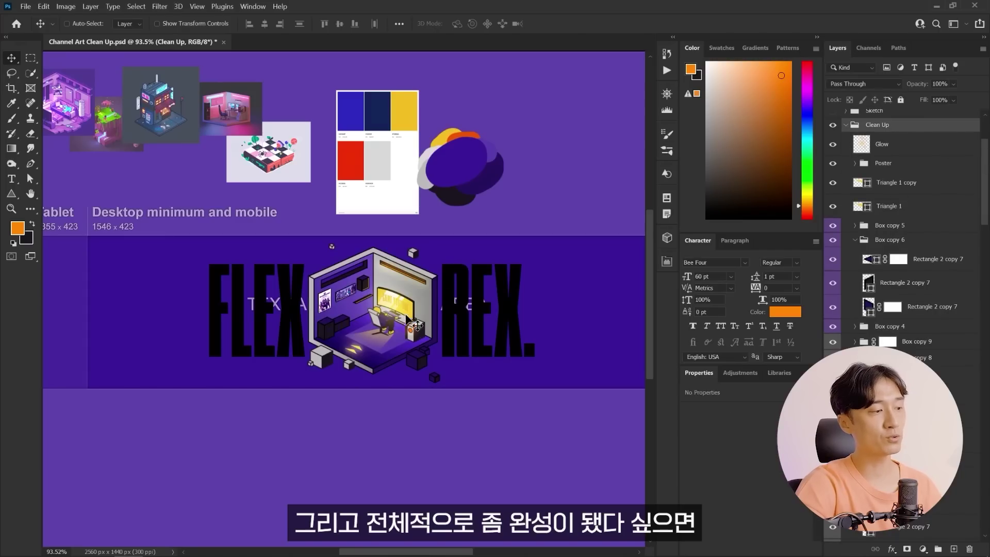
- Scale the FLEX REX artwork down to 91.5% and zoom in on the room
key("ctrl+t")
left_click_drag(537, 242, 523, 253)
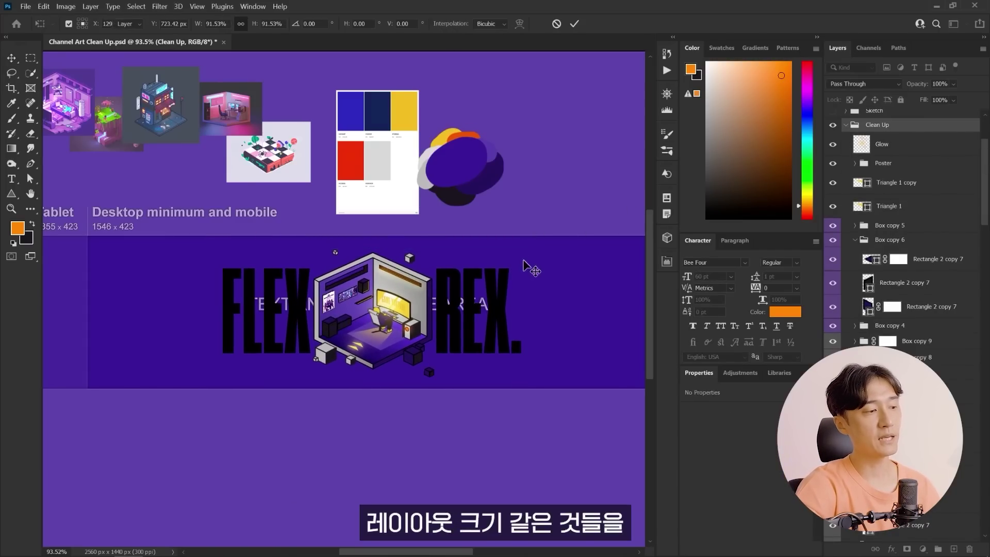
key("Return")
key("z")
mouse_move(411, 318)
left_mouse_down()
mouse_move(437, 322)
mouse_move(405, 309)
left_mouse_up()
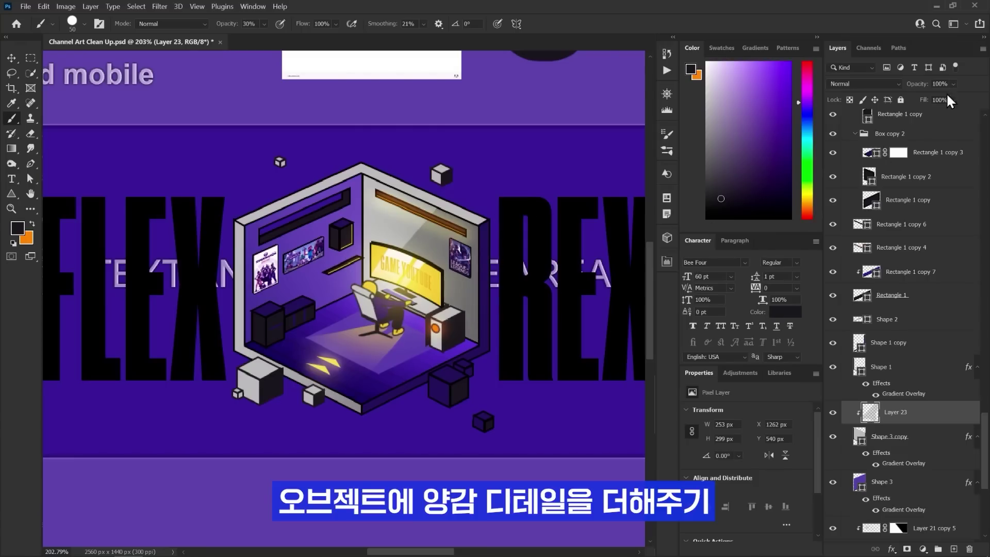
- Mask Layer 23 and paint a dark shadow along the lower-left wall
left_click(907, 548)
key("g")
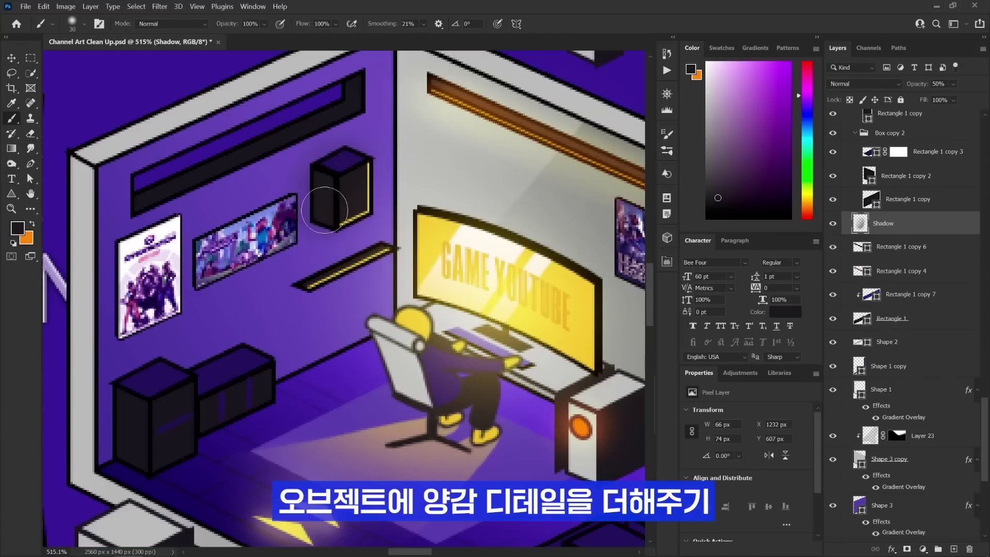
key("z")
left_click(144, 299)
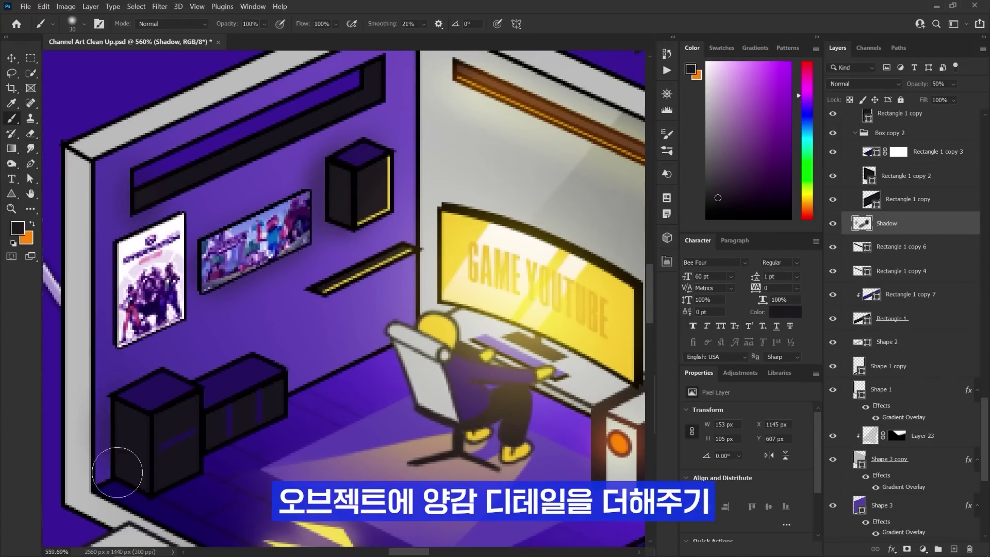
left_click_drag(117, 472, 170, 394)
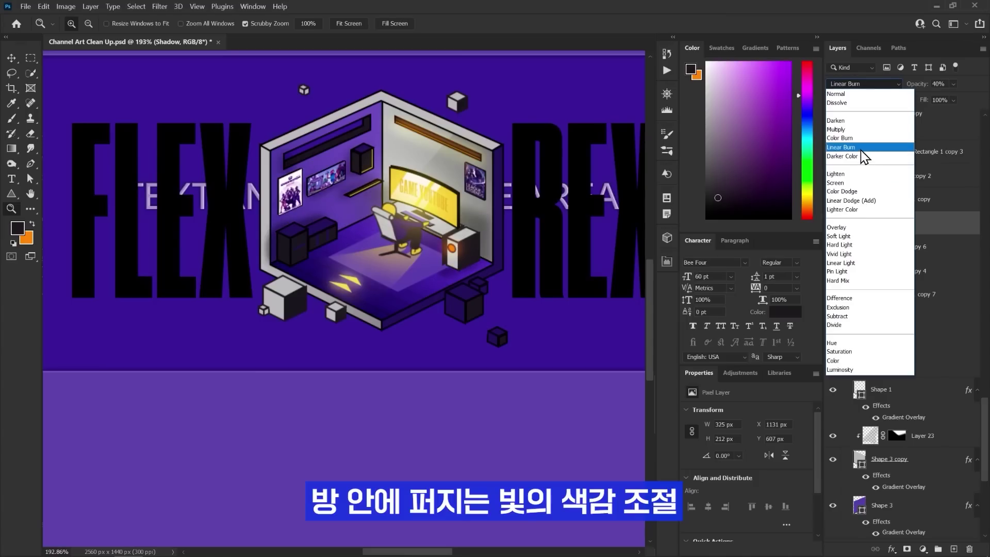
- Set the shadow layer to Linear Light with a #27195c Color Overlay and erase its floor edges
left_click(848, 263)
double_click(952, 223)
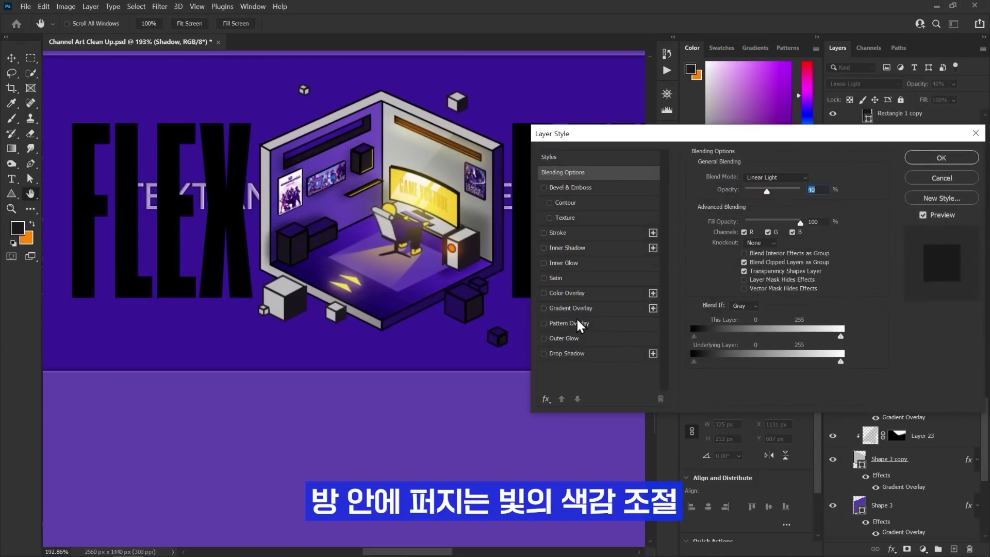
left_click(811, 175)
left_click(743, 306)
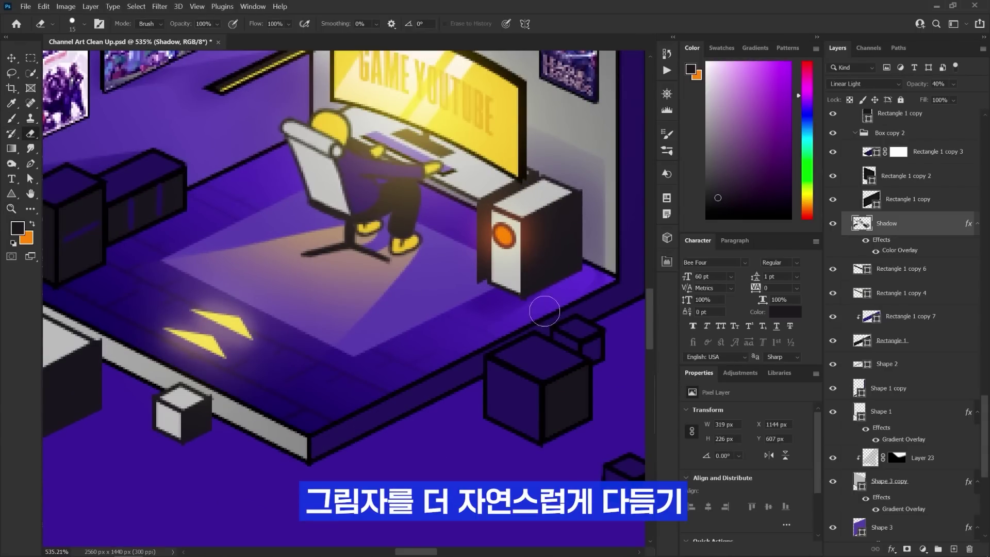
left_click_drag(520, 304, 573, 289)
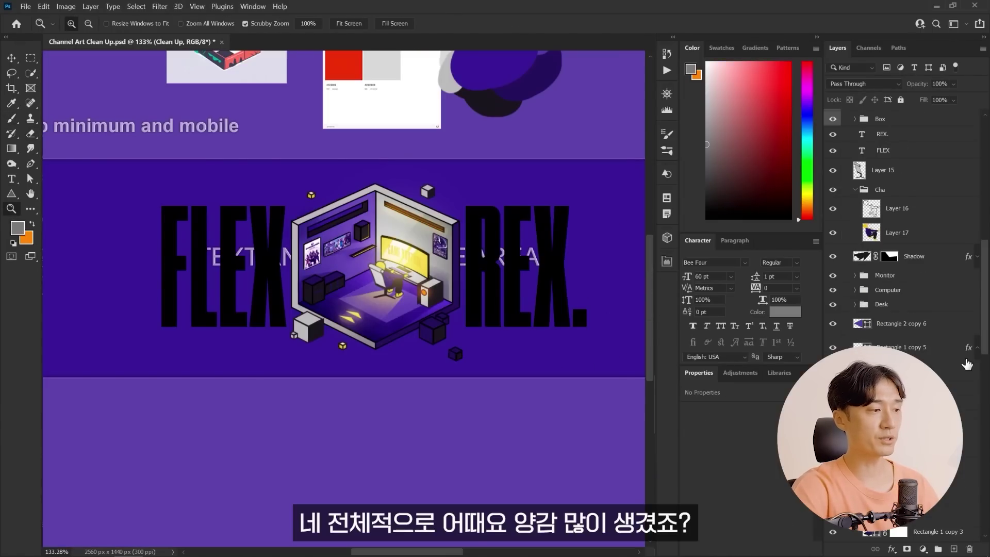
scroll(967, 364, "down", 10)
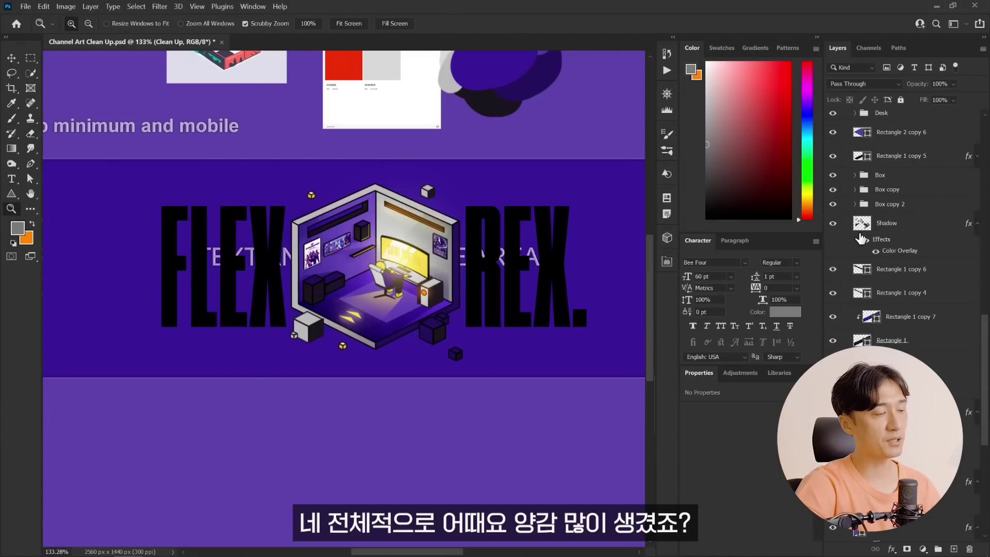
- Fade the spec guide overlay and select the colour concept layer
left_click(898, 311)
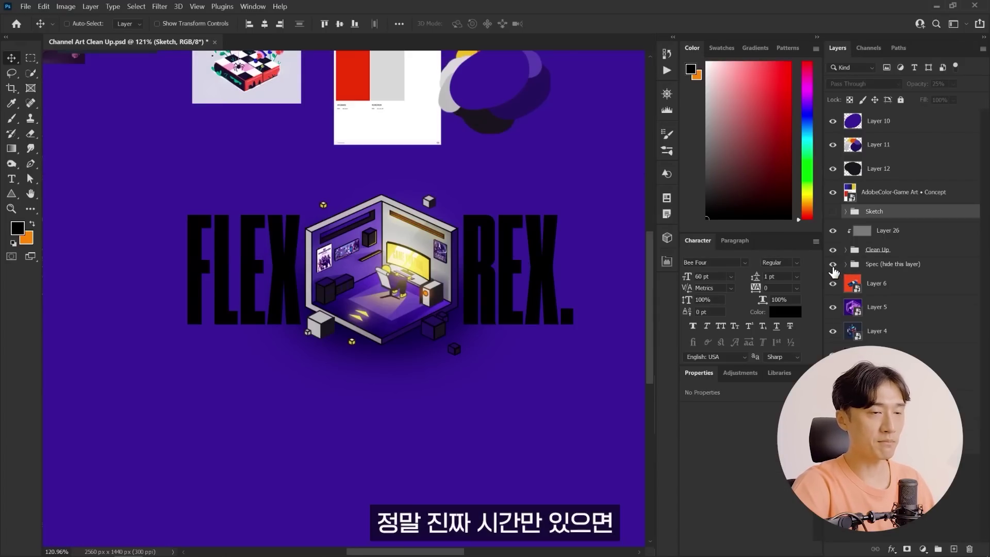
key("2")
key("z")
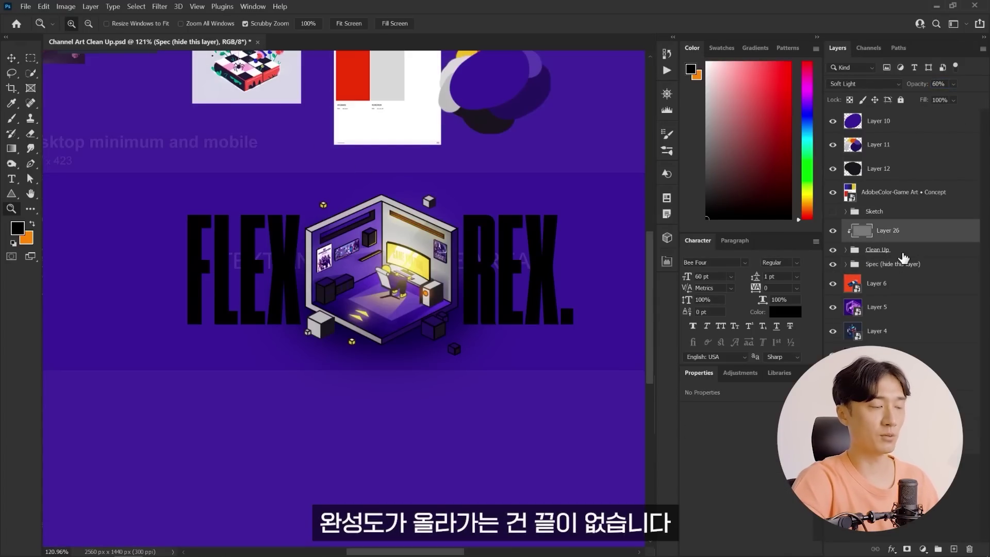
left_click(897, 192)
scroll(883, 323, "down", 5)
- Try palette colours on the FLEX title and hide the REX title through its mask
left_click(889, 330)
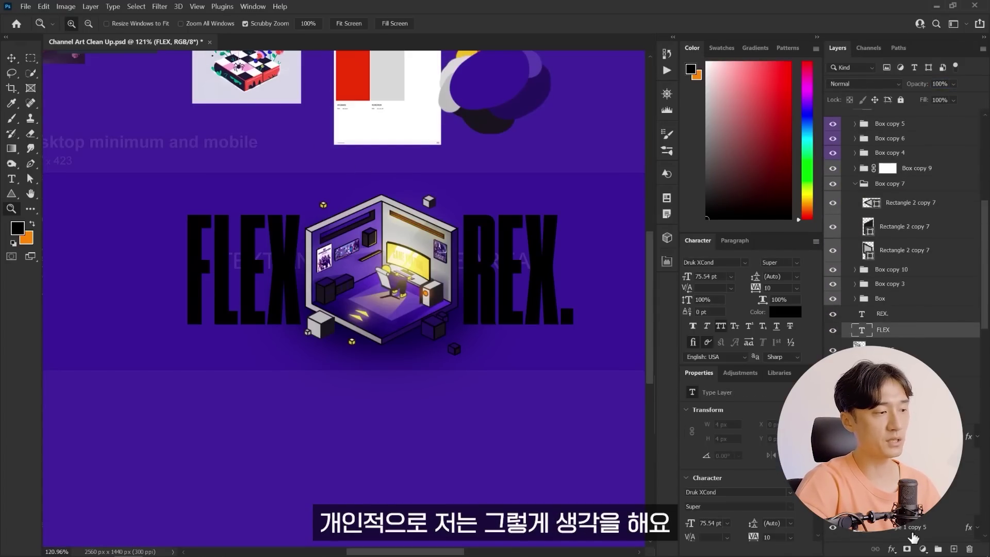
key("b")
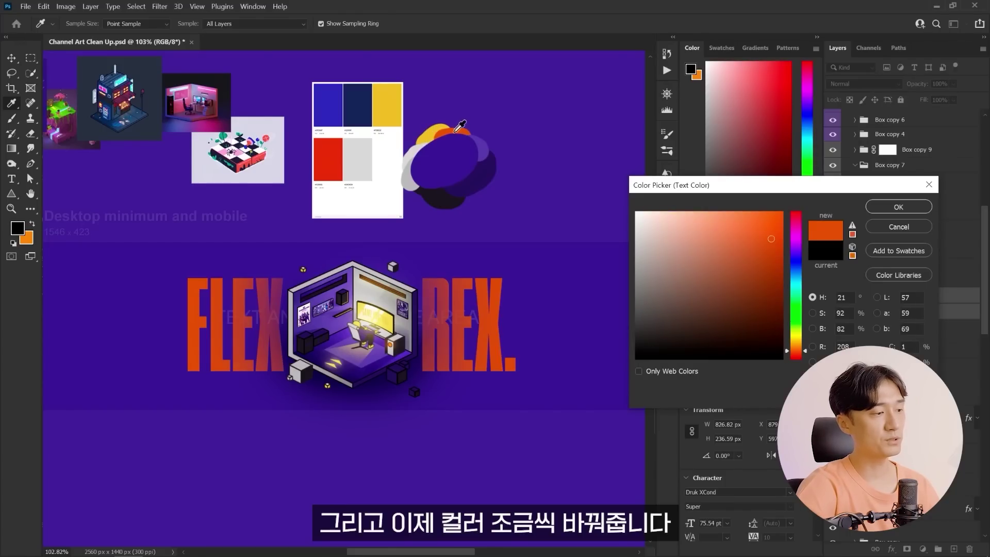
left_click(438, 131)
left_click(428, 155)
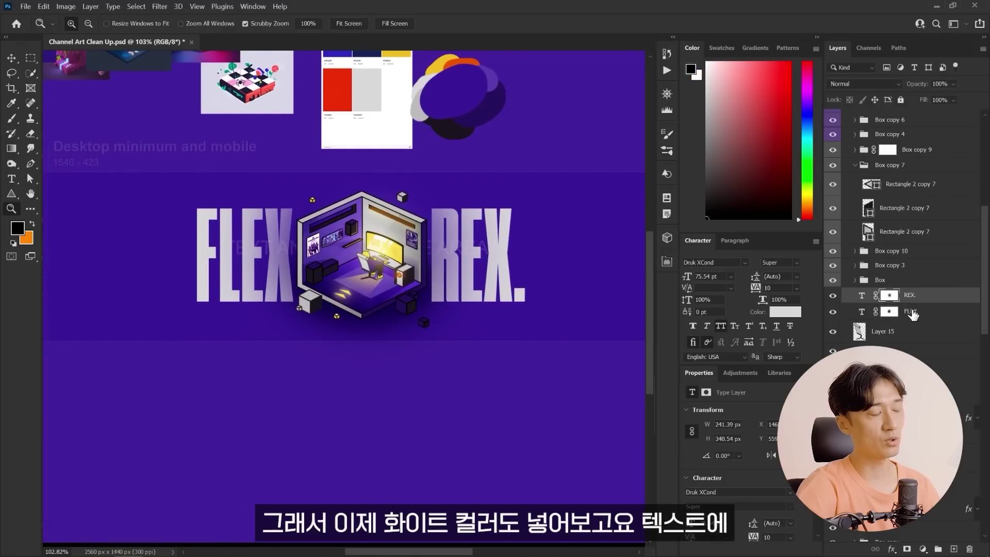
key("ctrl+i")
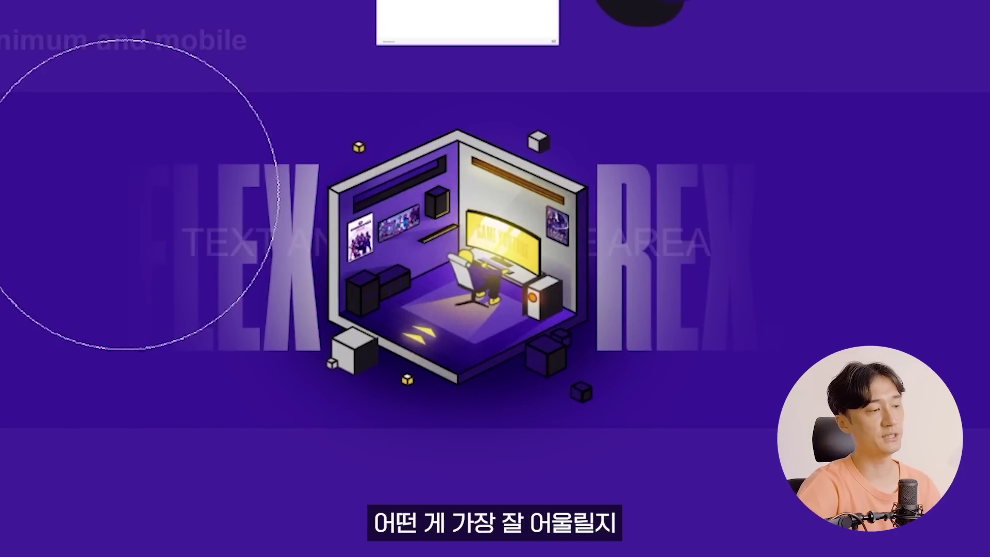
- Undo the last mask change on the titles
key("ctrl+z")
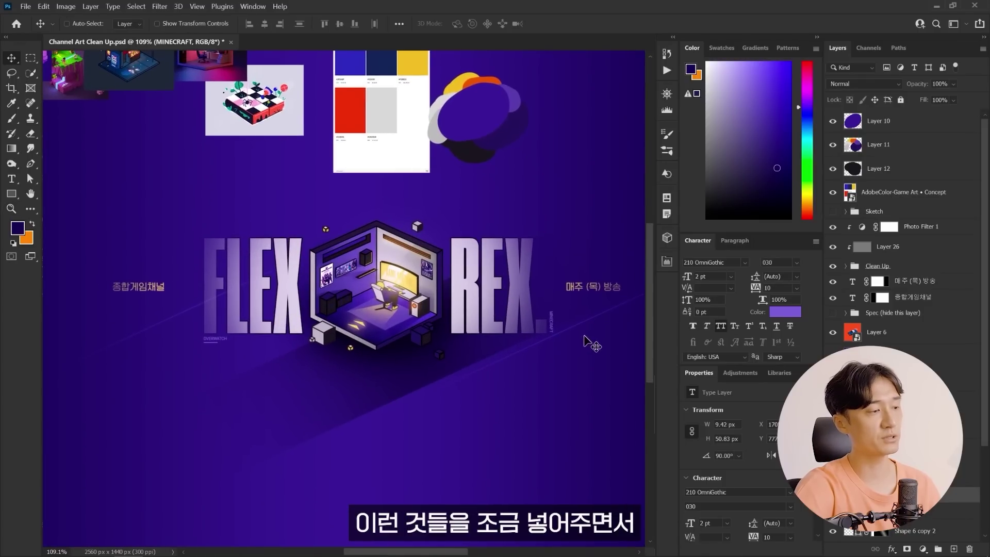
- Zoom out and hide the reference images and colour palette layers
key("z")
left_click_drag(447, 343, 452, 347)
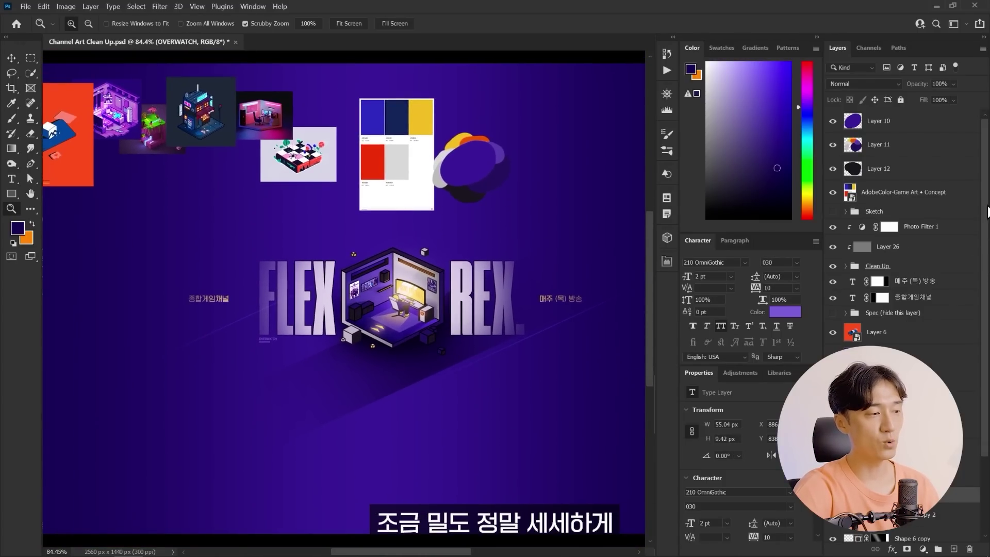
left_click_drag(833, 140, 833, 332)
mouse_move(521, 335)
left_mouse_down()
mouse_move(510, 334)
mouse_move(533, 338)
left_mouse_up()
- Set Layer 26 to 70% opacity and save the file
left_click(885, 249)
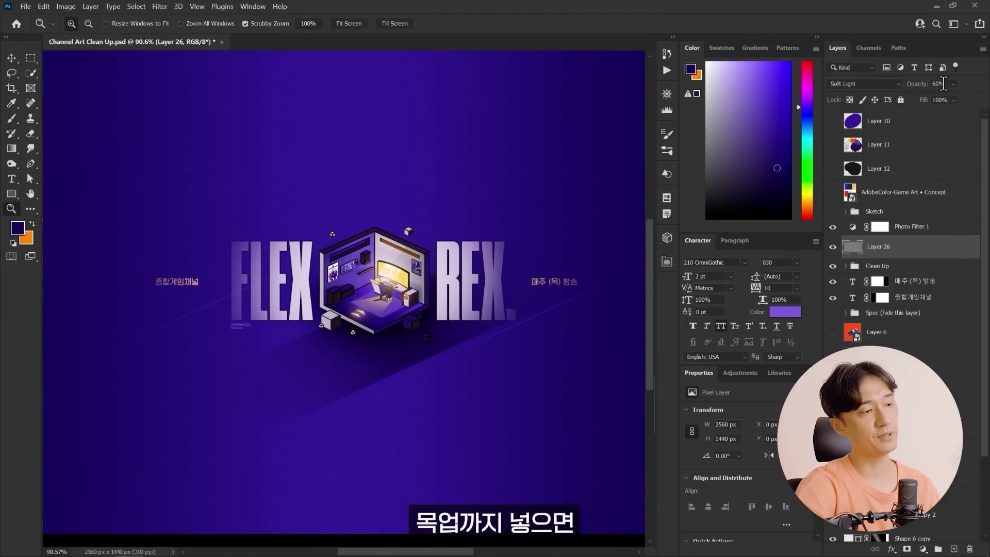
key("ctrl+s")
left_click_drag(382, 273, 391, 272)
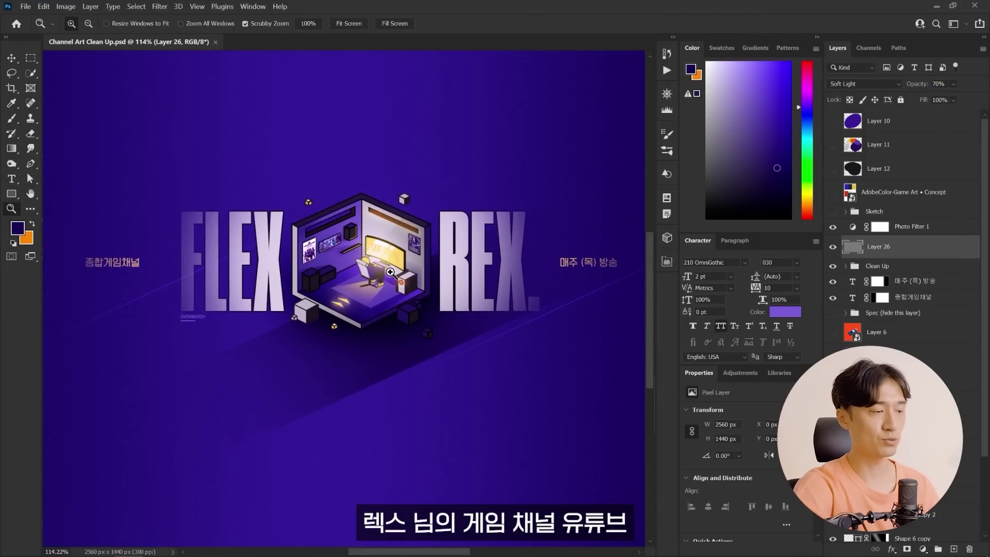